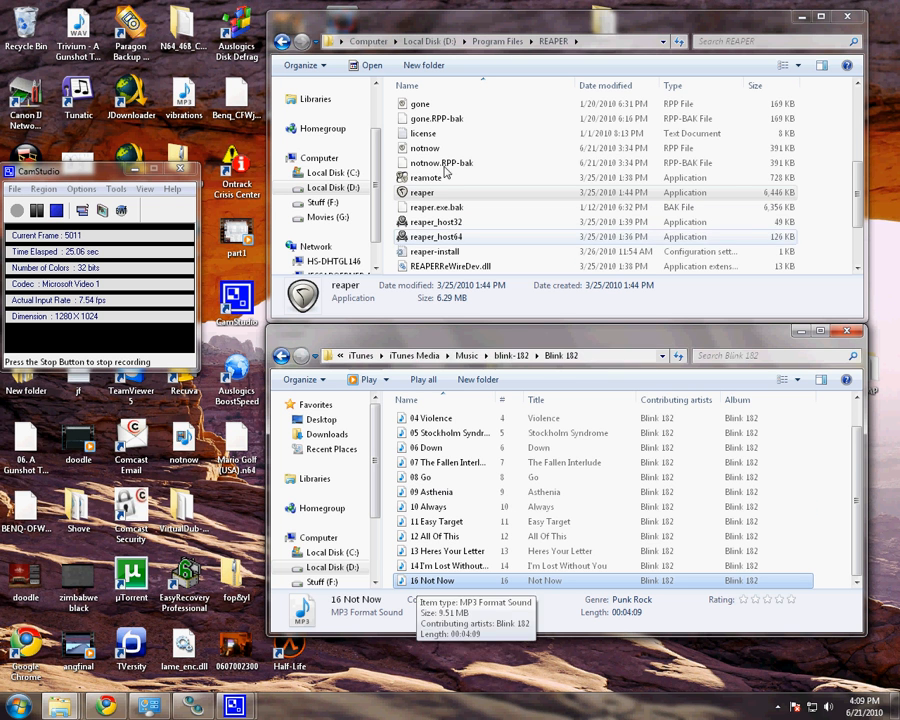
# - Launch REAPER in evaluation mode and start a new empty project in place of the notnow project
pyautogui.click(405, 195)
pyautogui.doubleClick(405, 195)
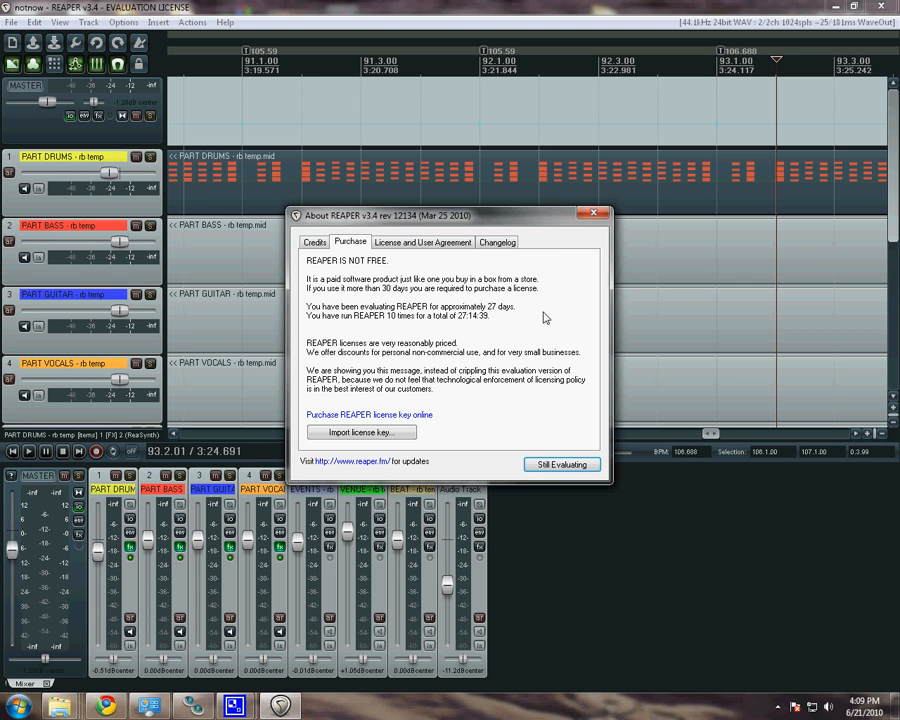
pyautogui.click(562, 465)
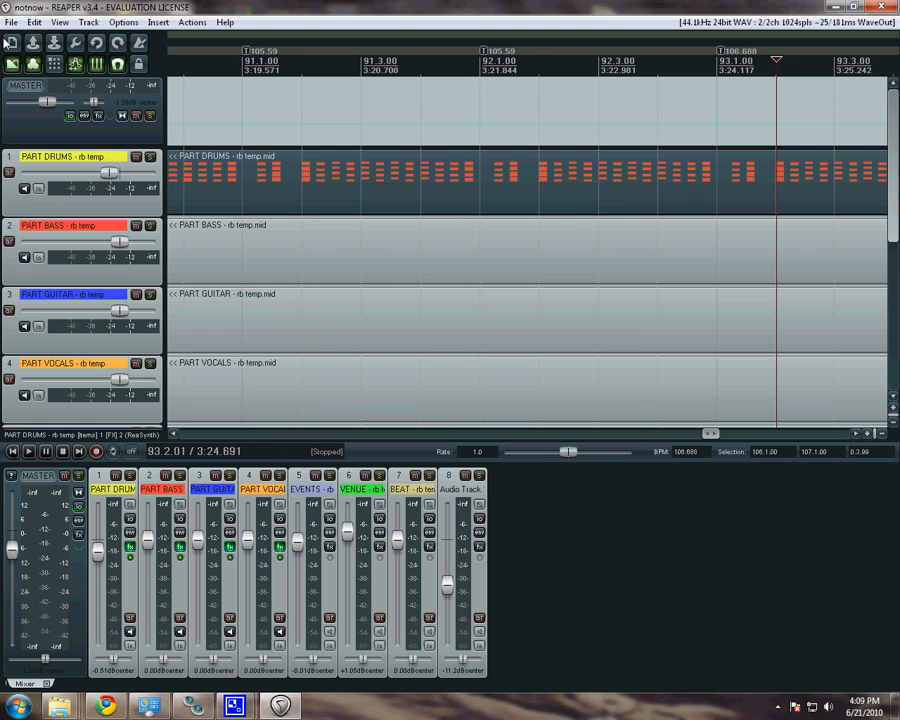
pyautogui.click(10, 22)
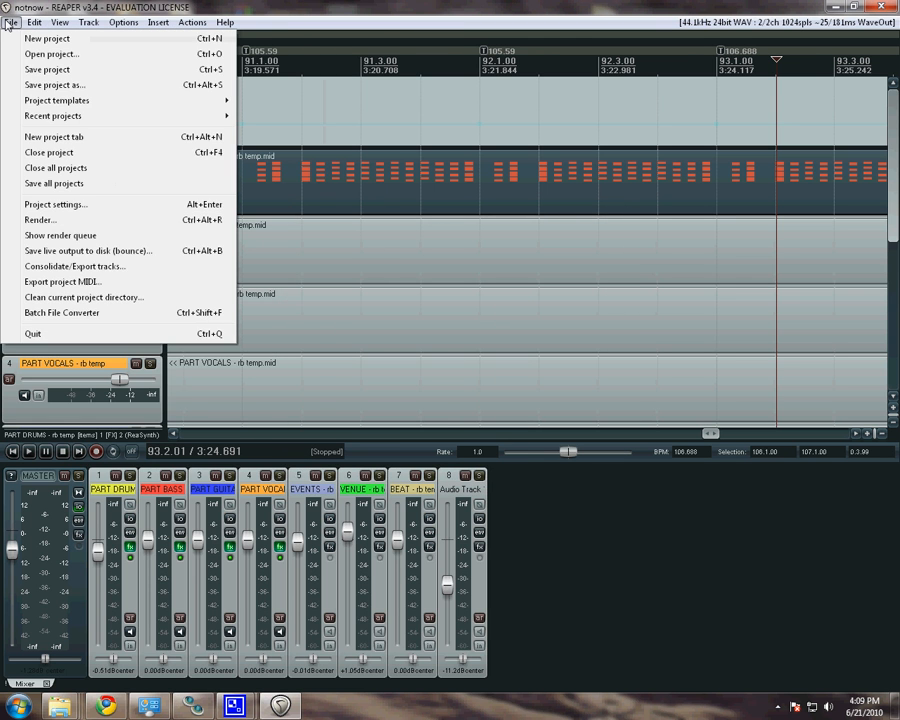
pyautogui.click(30, 38)
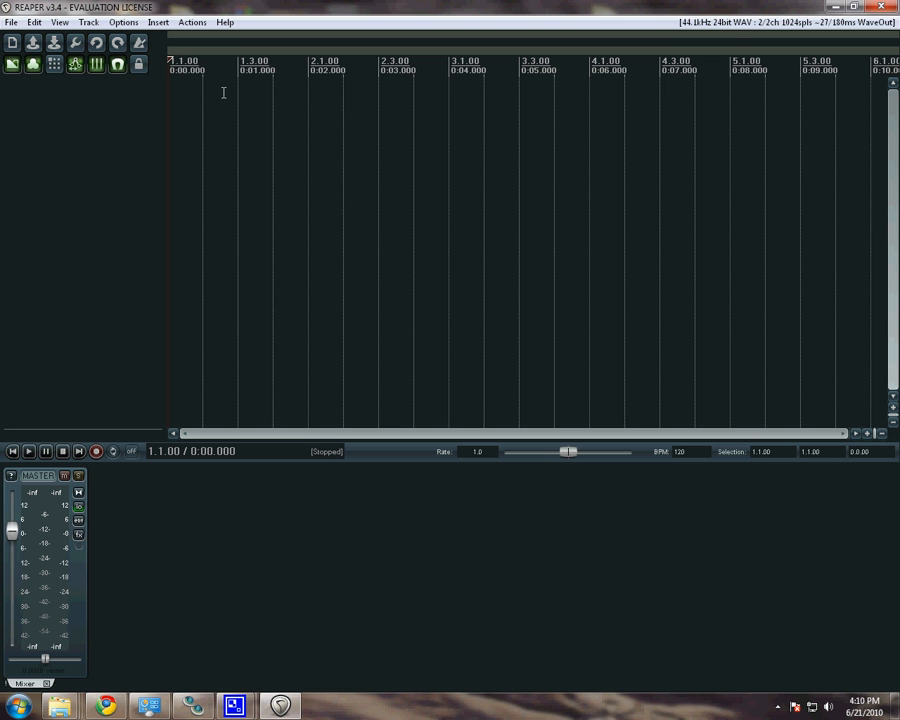
pyautogui.click(10, 21)
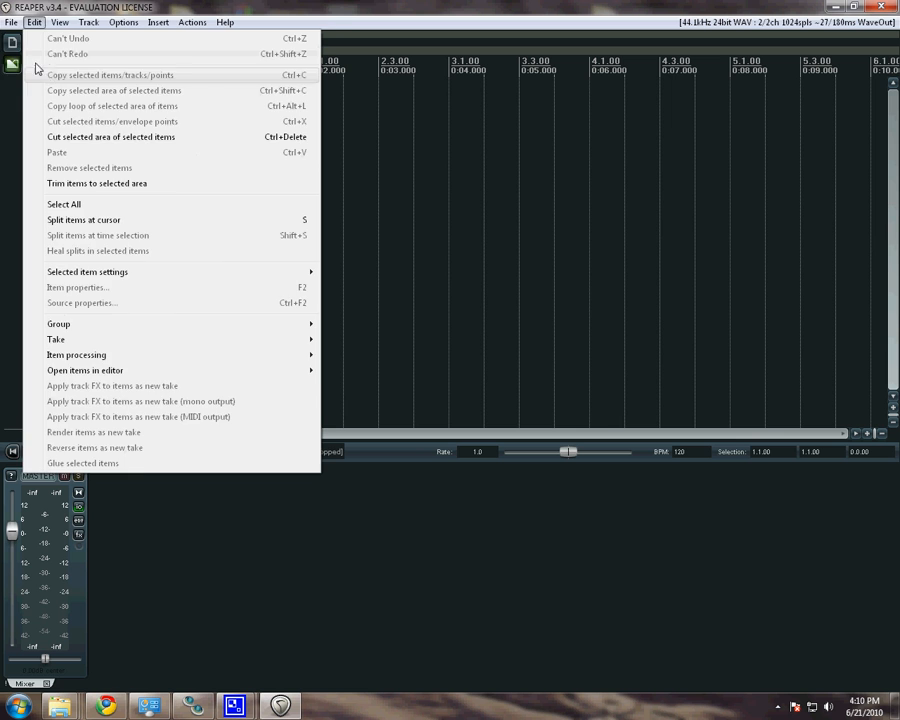
pyautogui.click(46, 168)
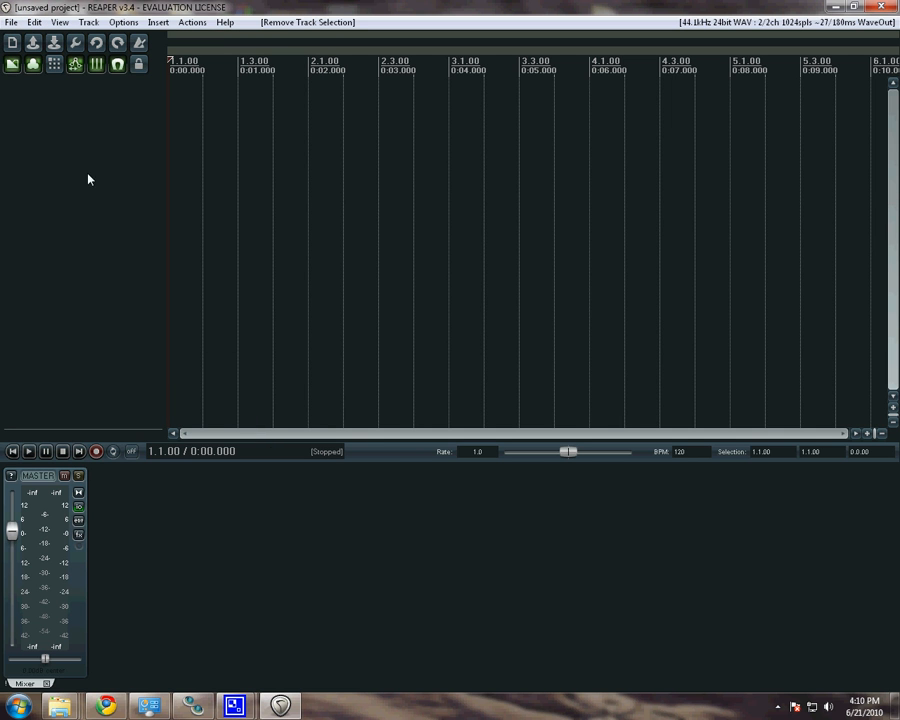
pyautogui.moveTo(169, 151); pyautogui.dragTo(303, 152)
pyautogui.click(169, 152)
pyautogui.click(11, 23)
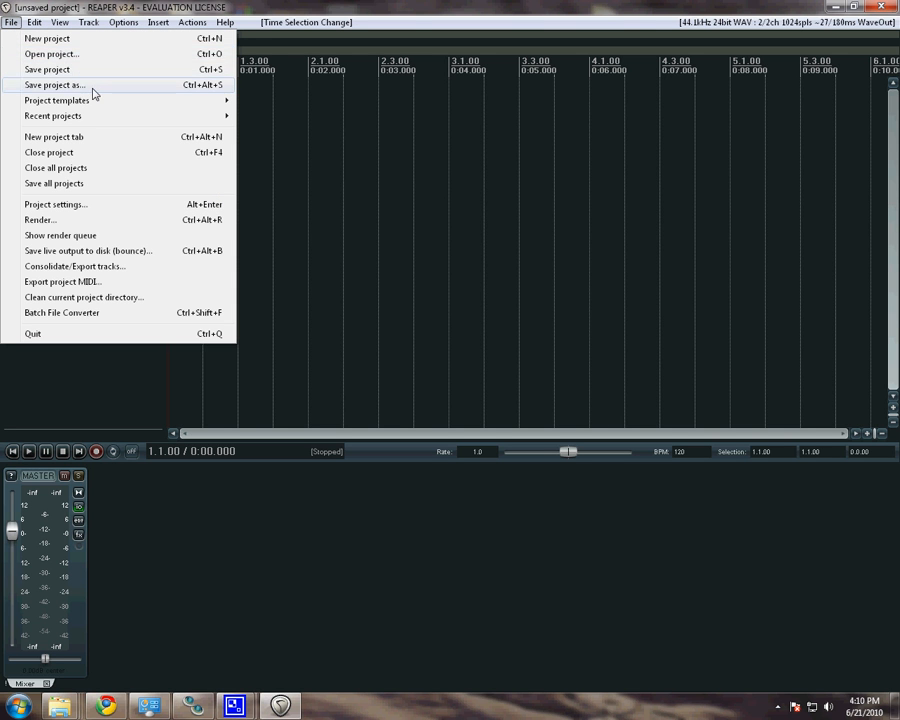
pyautogui.moveTo(60, 22)
pyautogui.moveTo(10, 22)
pyautogui.moveTo(224, 104)
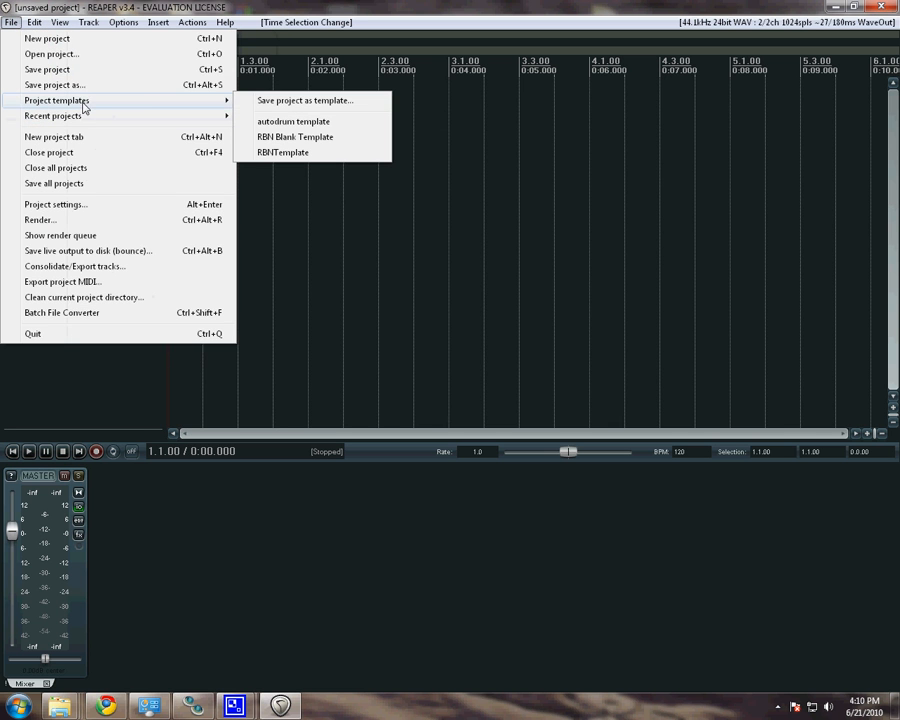
pyautogui.click(264, 157)
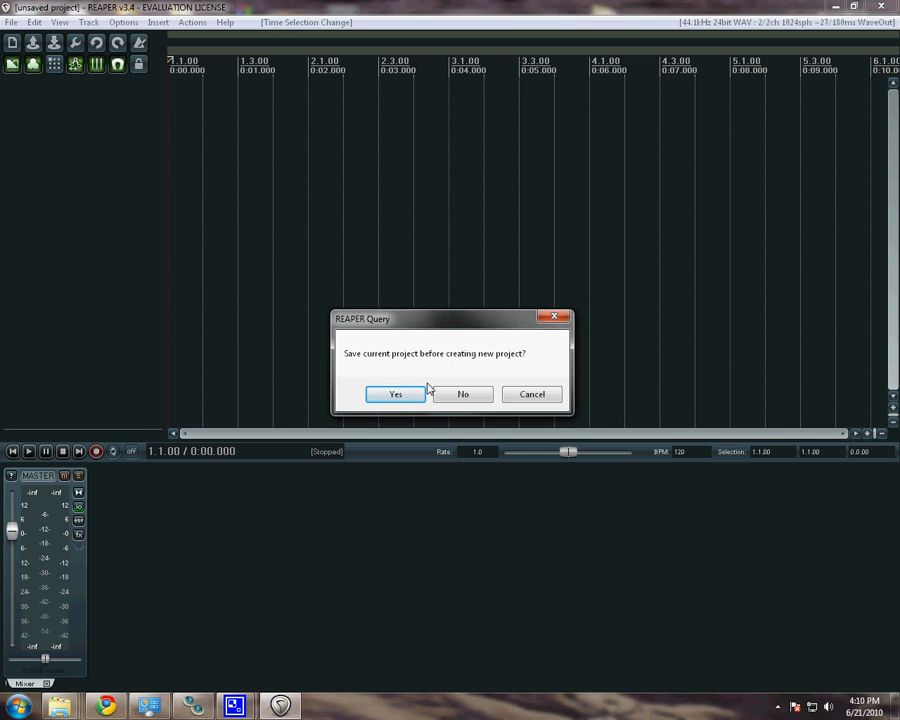
pyautogui.click(395, 395)
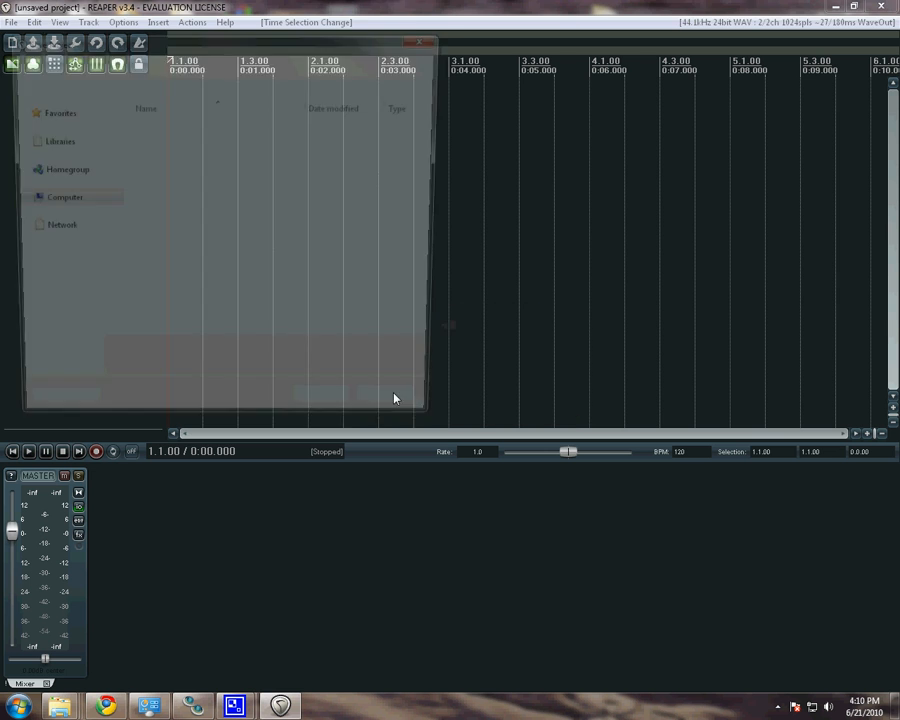
pyautogui.click(404, 415)
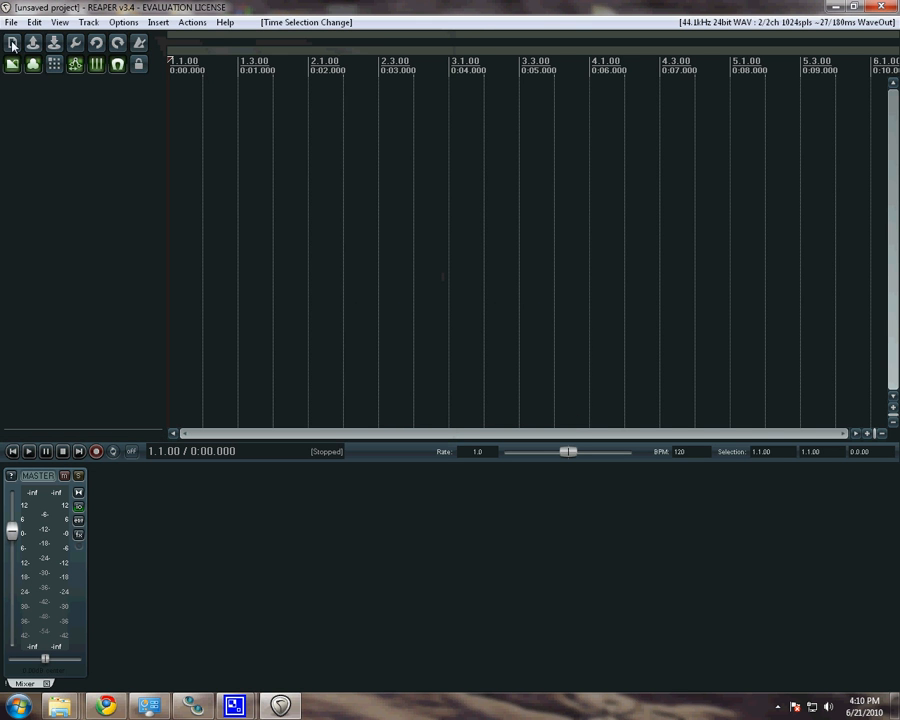
# - Create a project from the RBNTemplate project template, discarding the current unsaved project
pyautogui.click(11, 24)
pyautogui.moveTo(114, 105)
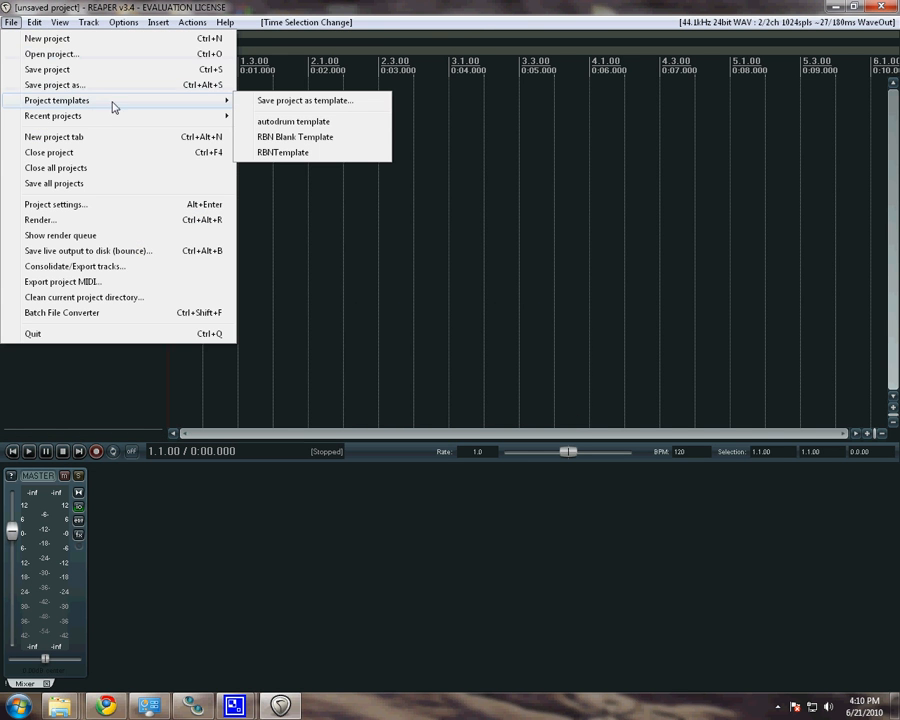
pyautogui.click(257, 153)
pyautogui.click(456, 394)
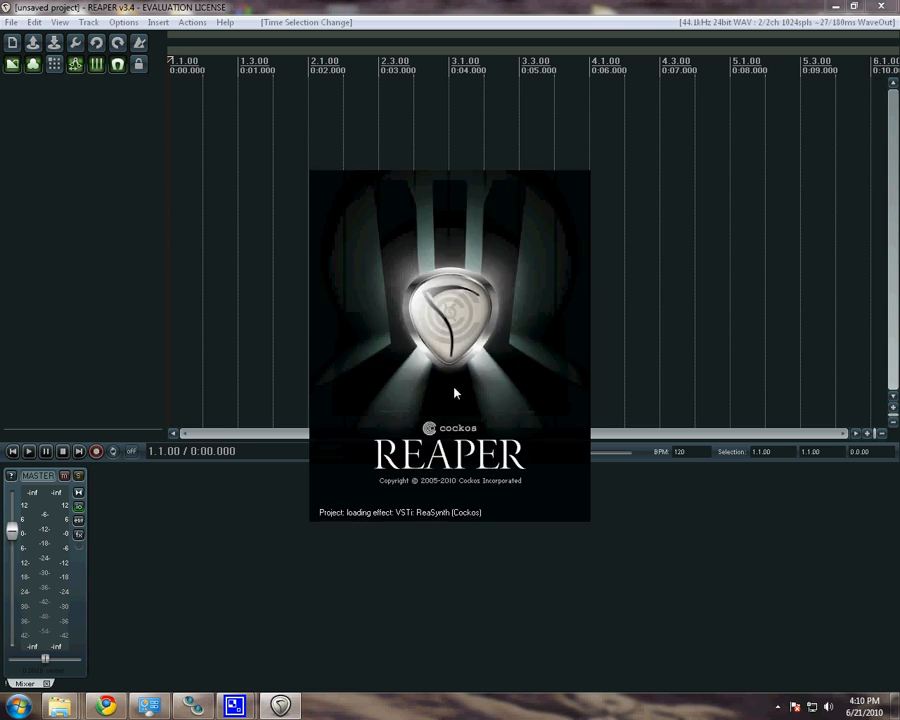
# - Look over the template's tracks and delete the EXPERT Kick note at measure 3 in the PART DRUMS MIDI item, closing its editor
pyautogui.scroll(-2, 240, 200)
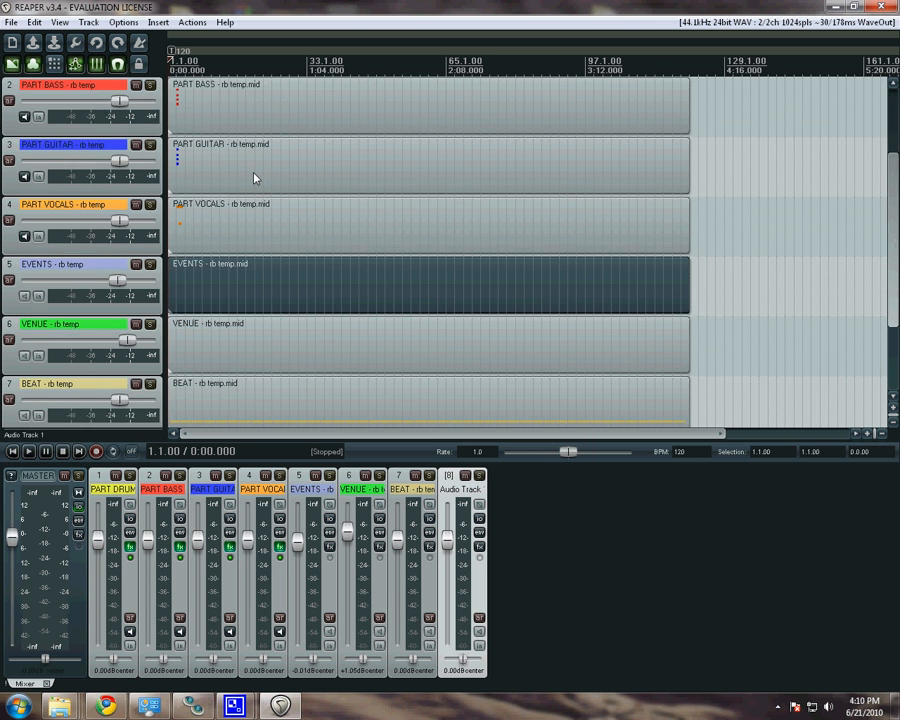
pyautogui.scroll(2, 250, 170)
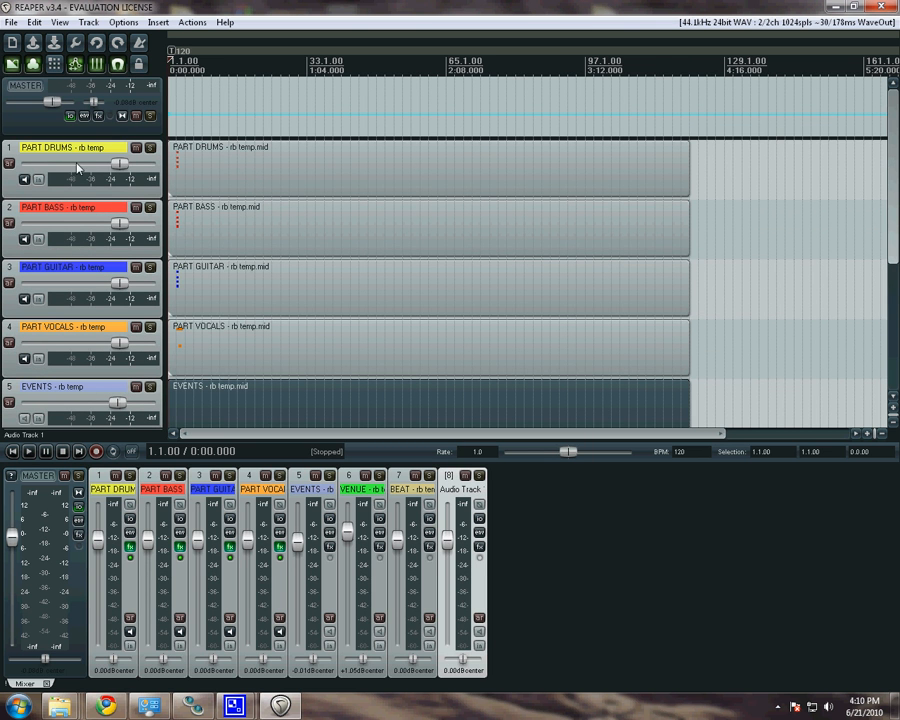
pyautogui.scroll(-4, 65, 240)
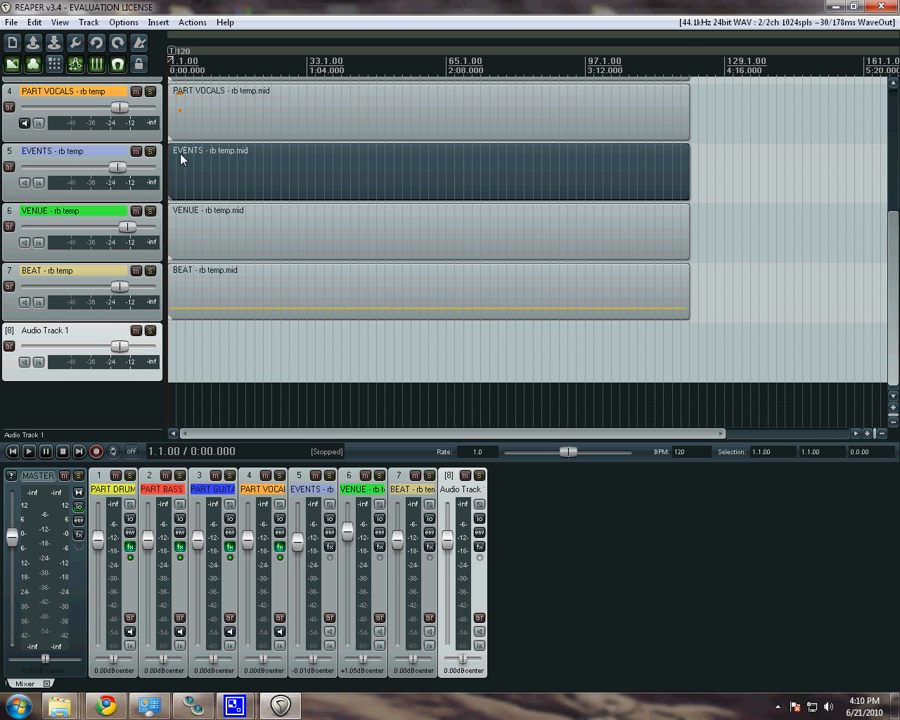
pyautogui.moveTo(768, 222); pyautogui.dragTo(587, 271)
pyautogui.scroll(5, 808, 271)
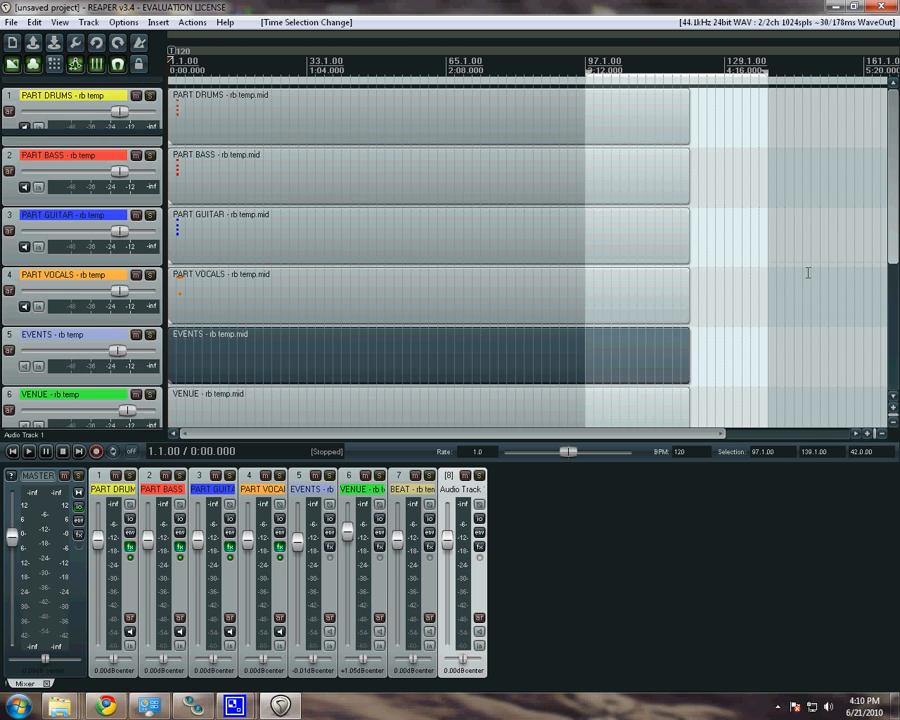
pyautogui.doubleClick(209, 182)
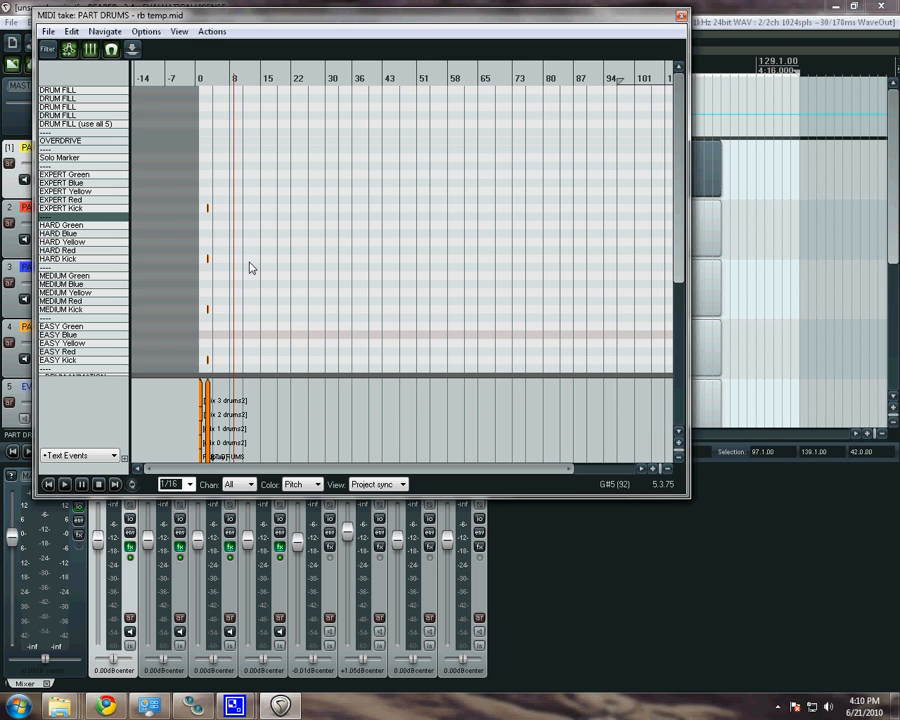
pyautogui.scroll(8, 242, 333)
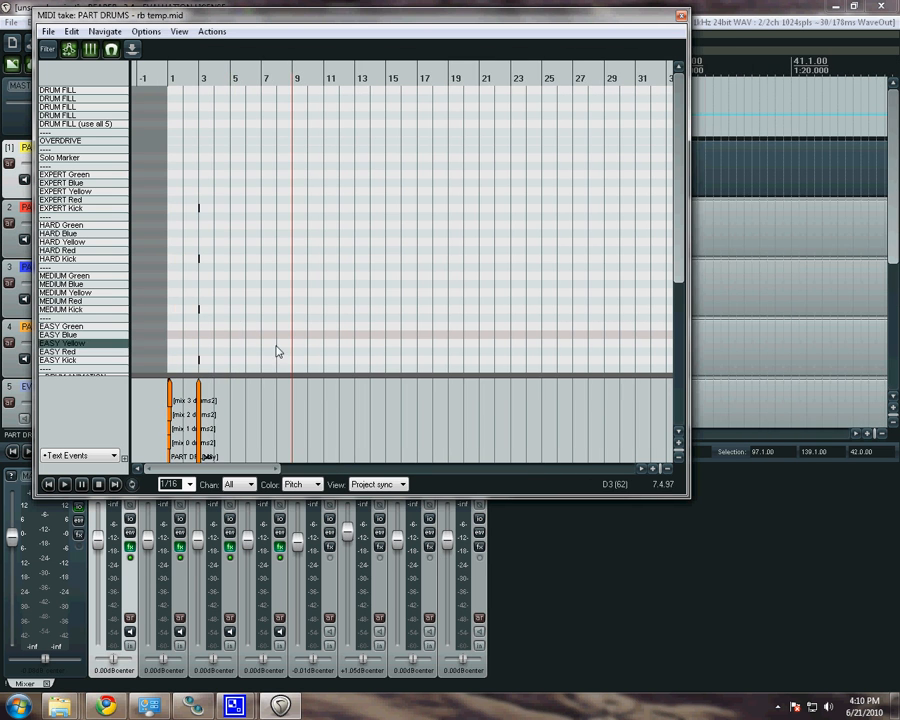
pyautogui.scroll(4, 280, 222)
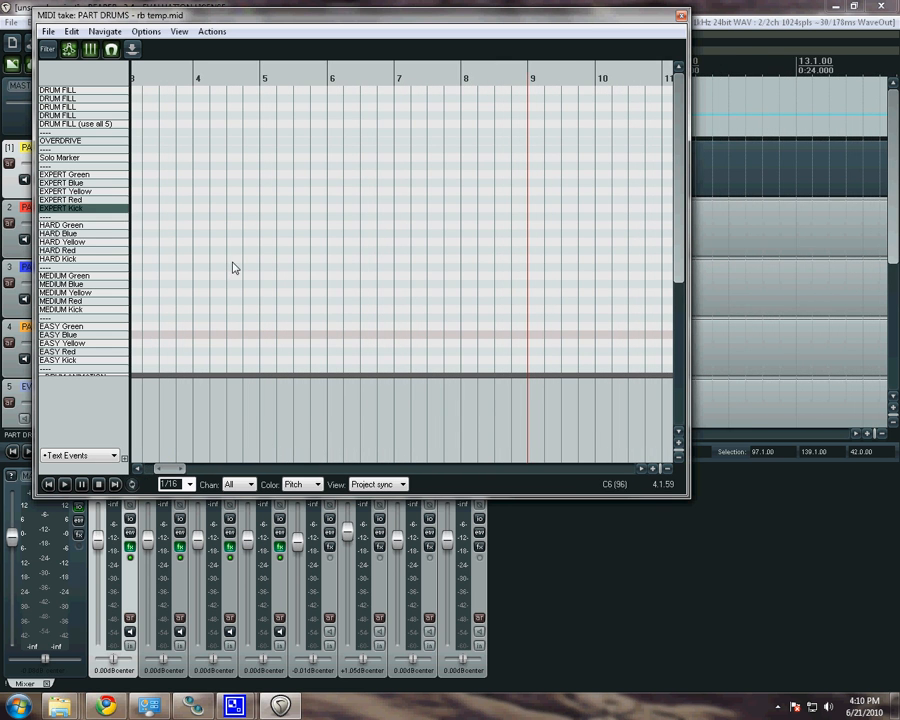
pyautogui.click(138, 469)
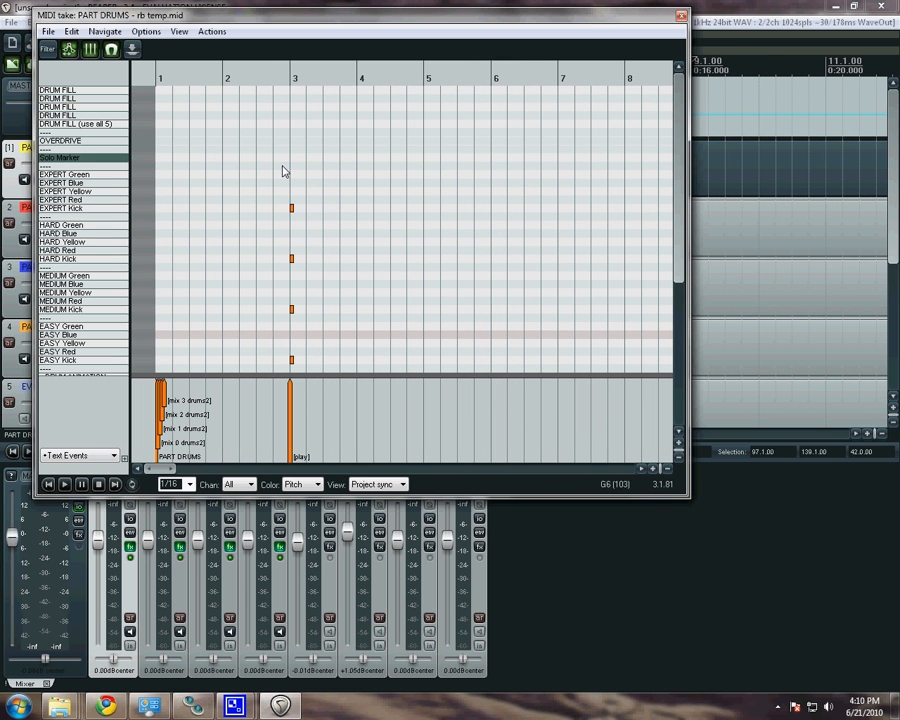
pyautogui.doubleClick(292, 209)
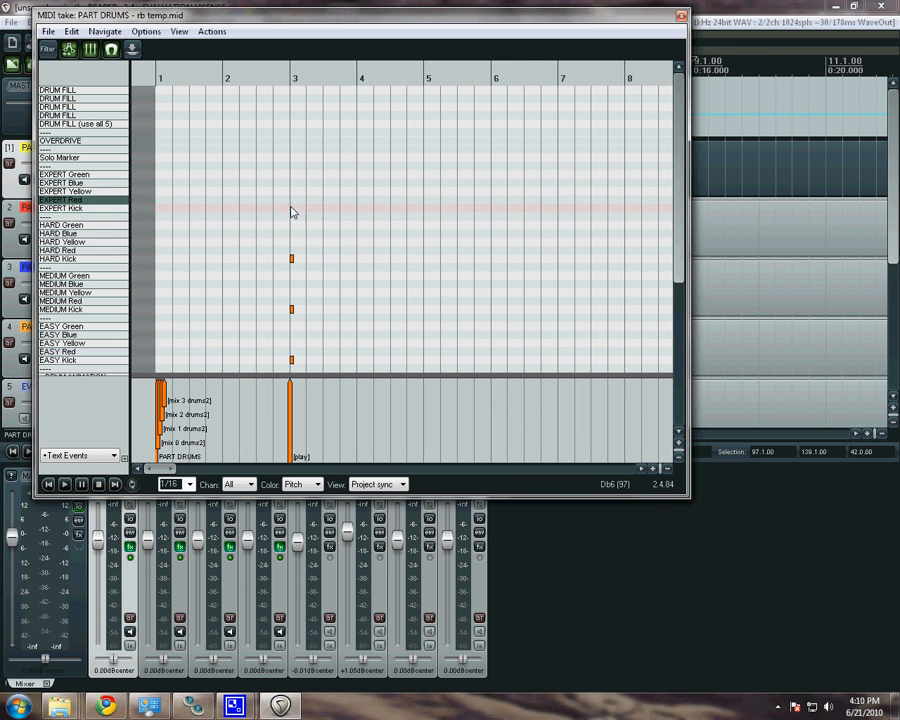
pyautogui.scroll(-1, 290, 214)
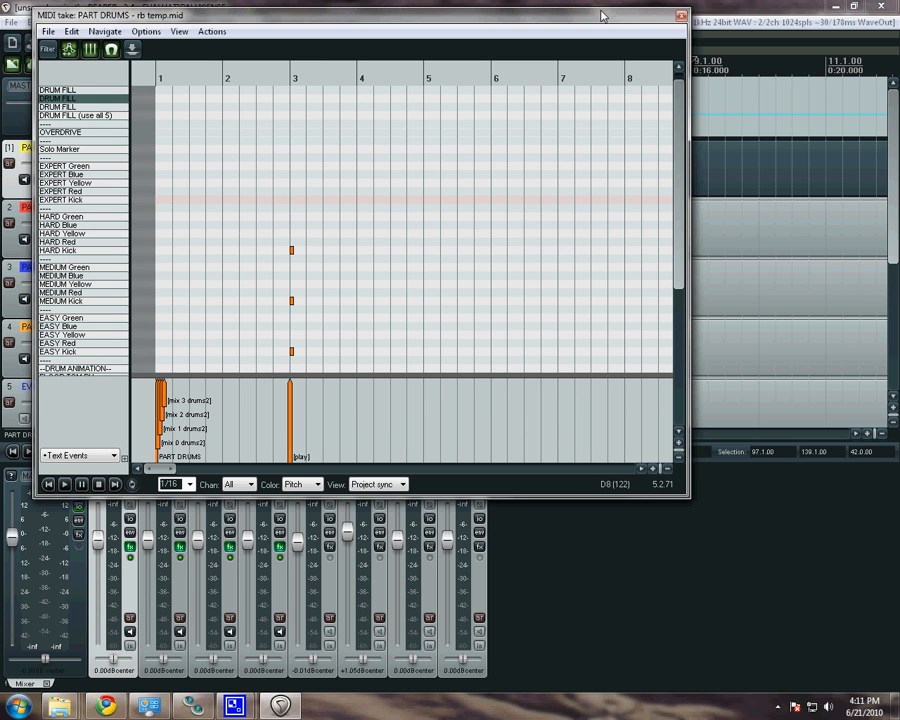
pyautogui.click(683, 18)
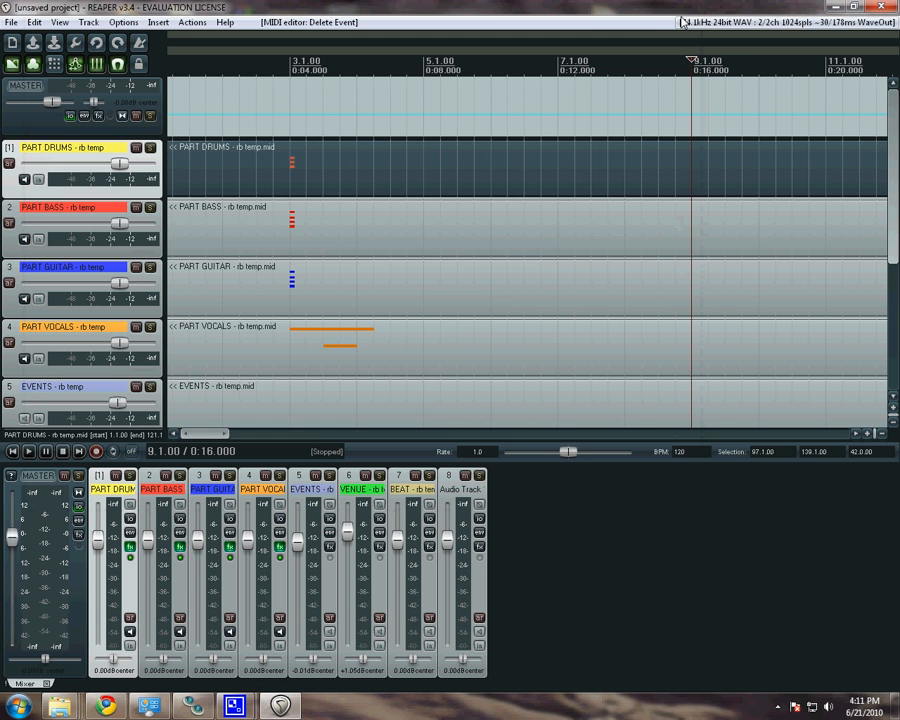
# - Insert 16 Not Now.mp3 from the Blink 182 folder at the start of Audio Track 1
pyautogui.scroll(-3, 390, 270)
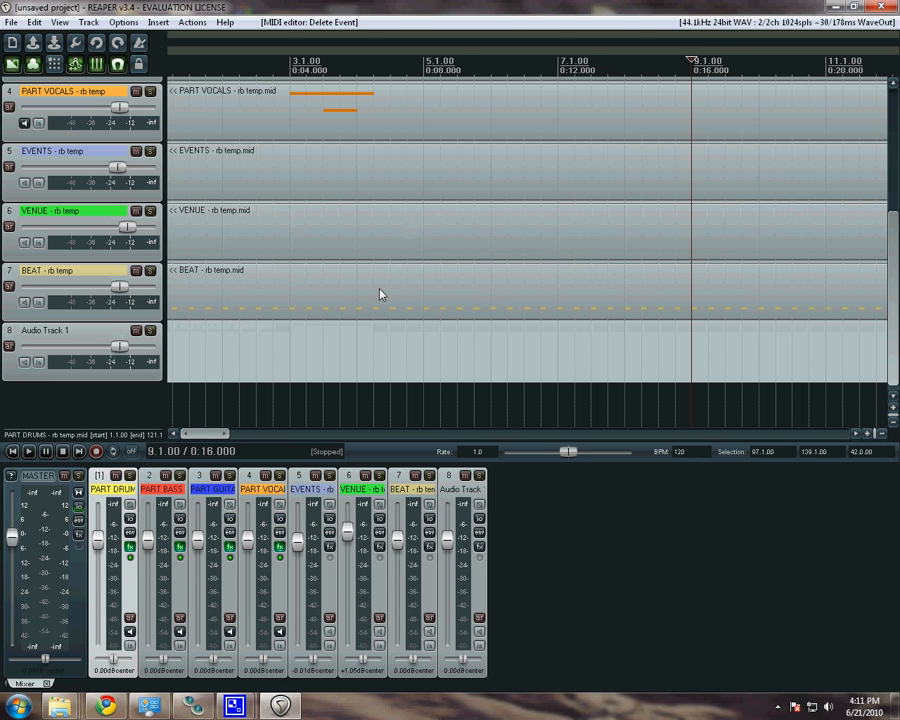
pyautogui.click(175, 434)
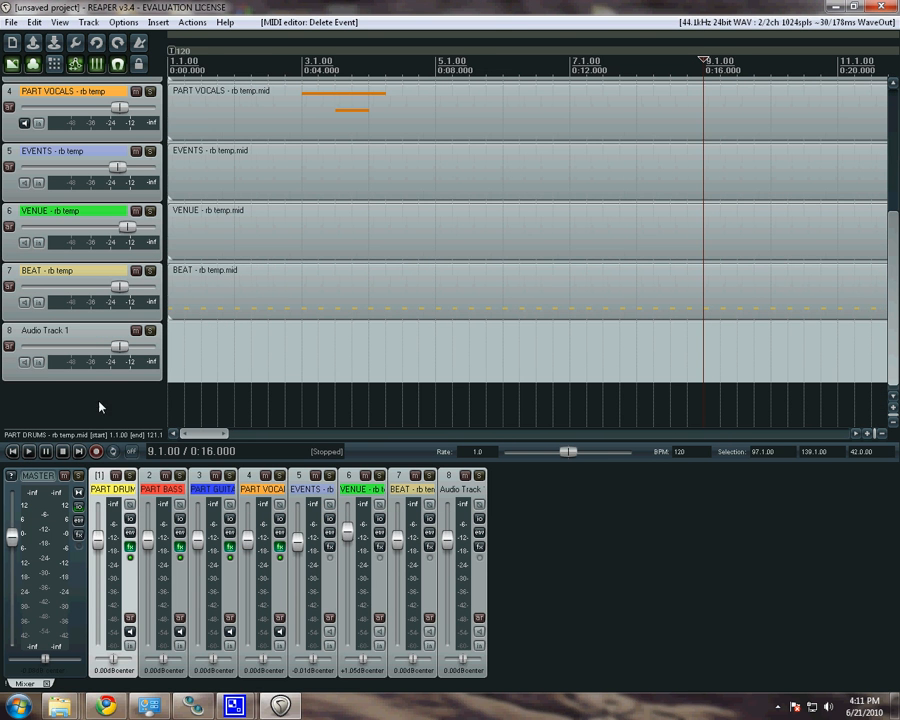
pyautogui.click(193, 705)
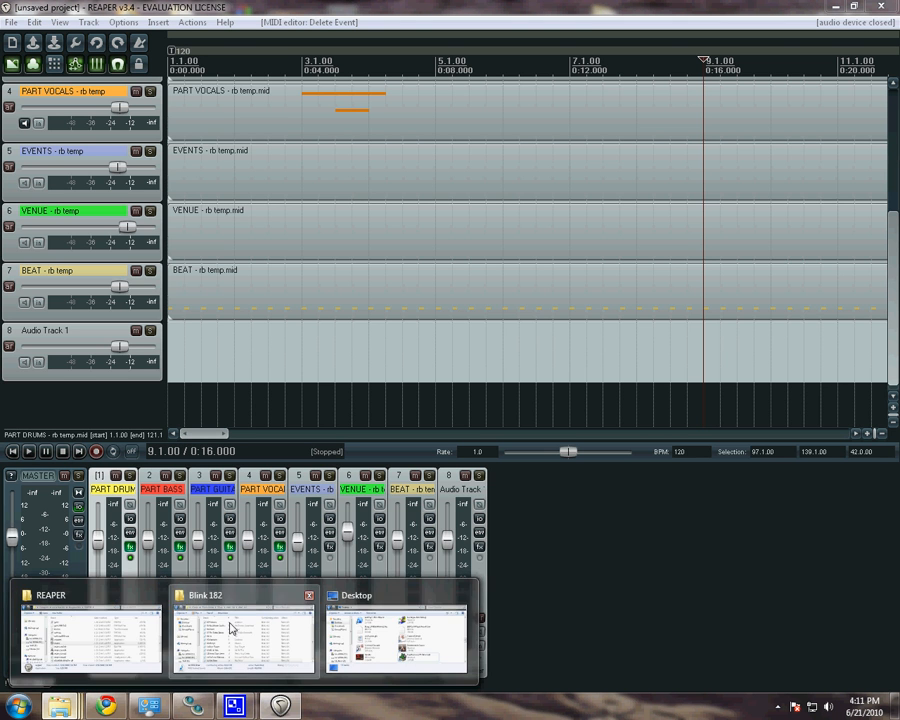
pyautogui.click(231, 628)
pyautogui.moveTo(420, 580); pyautogui.dragTo(176, 362)
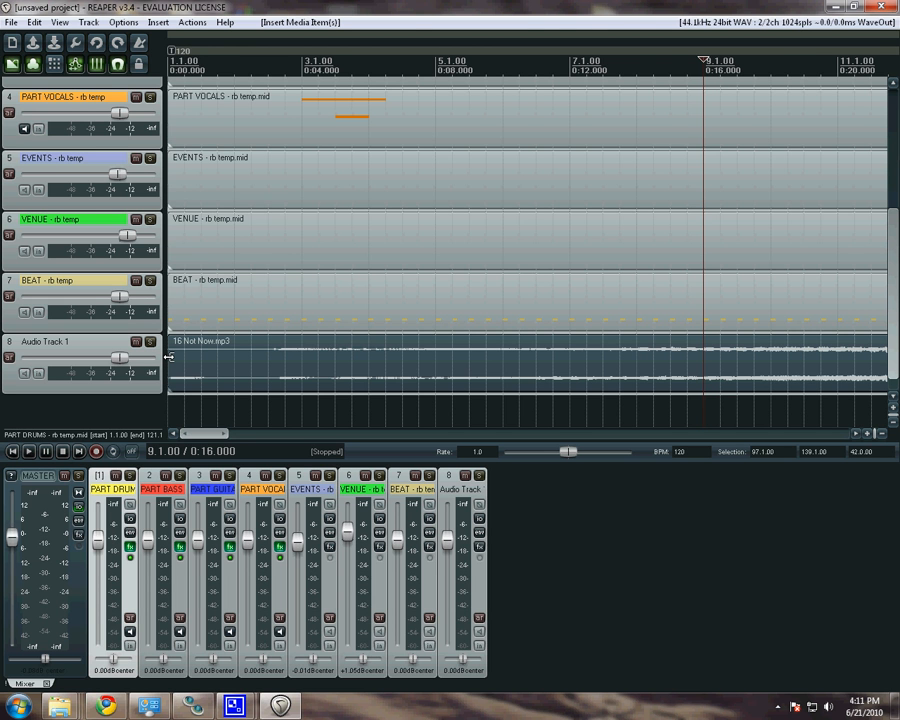
# - Play the project from about measure 5 to hear the song's intro, and pause playback
pyautogui.scroll(-6, 220, 137)
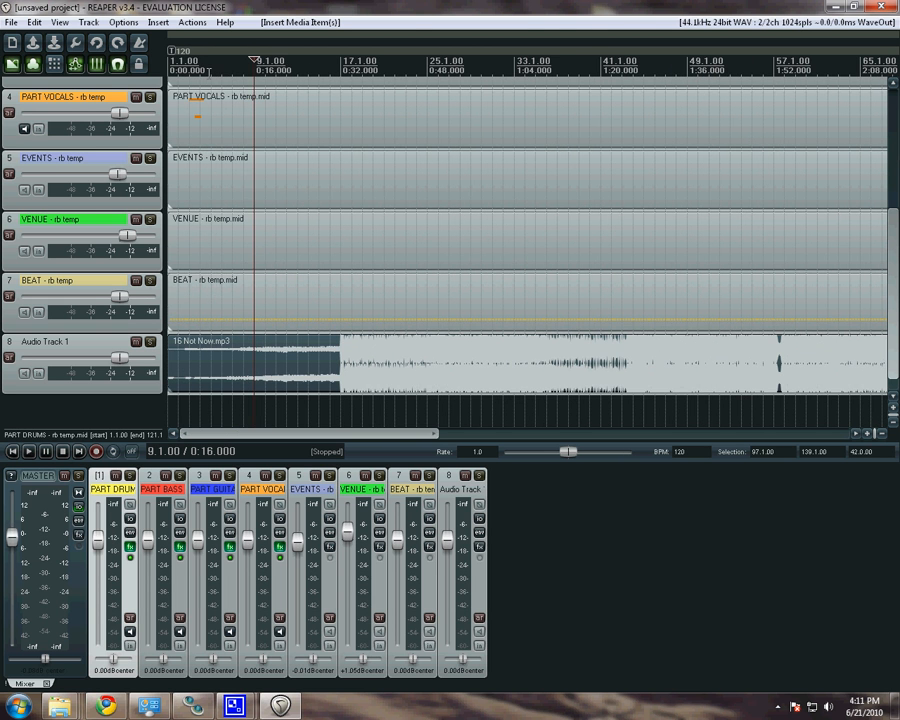
pyautogui.click(208, 68)
pyautogui.press('space')
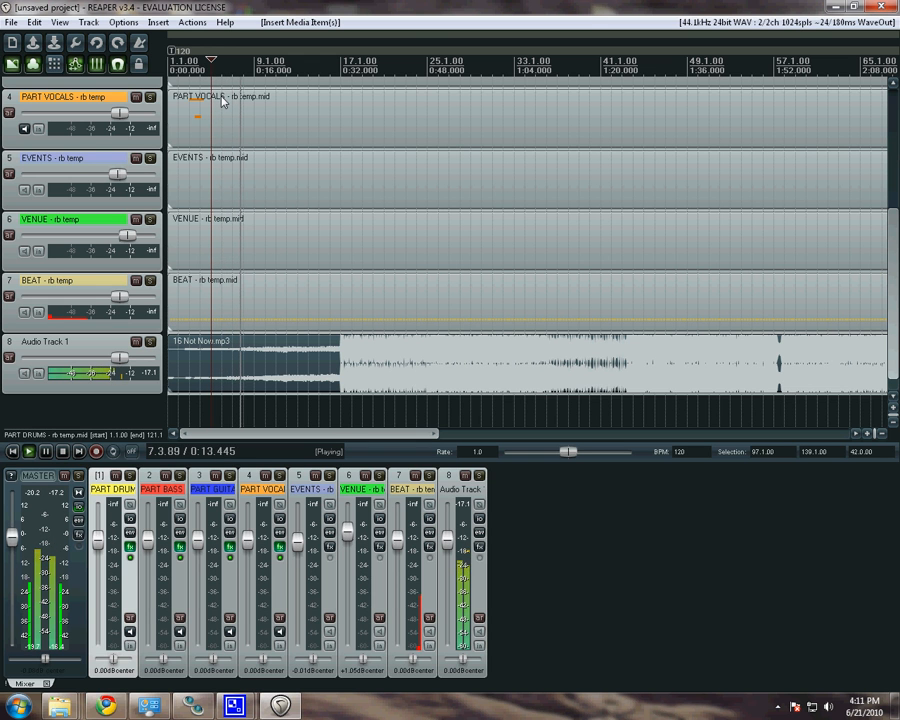
pyautogui.hotkey('ctrl', 'space')
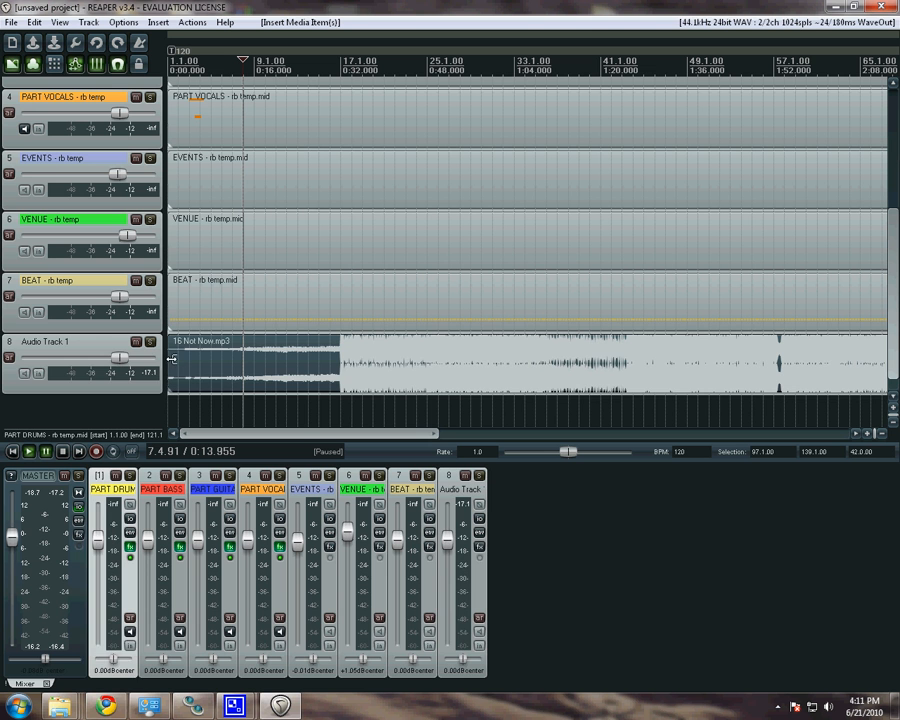
# - Trim the quiet intro off the start of 16 Not Now.mp3 so the item begins at 1.2.00, and turn snapping off
pyautogui.moveTo(172, 358)
pyautogui.mouseDown()
pyautogui.moveTo(330, 362)
pyautogui.moveTo(168, 358)
pyautogui.mouseUp()
pyautogui.scroll(5, 170, 358)
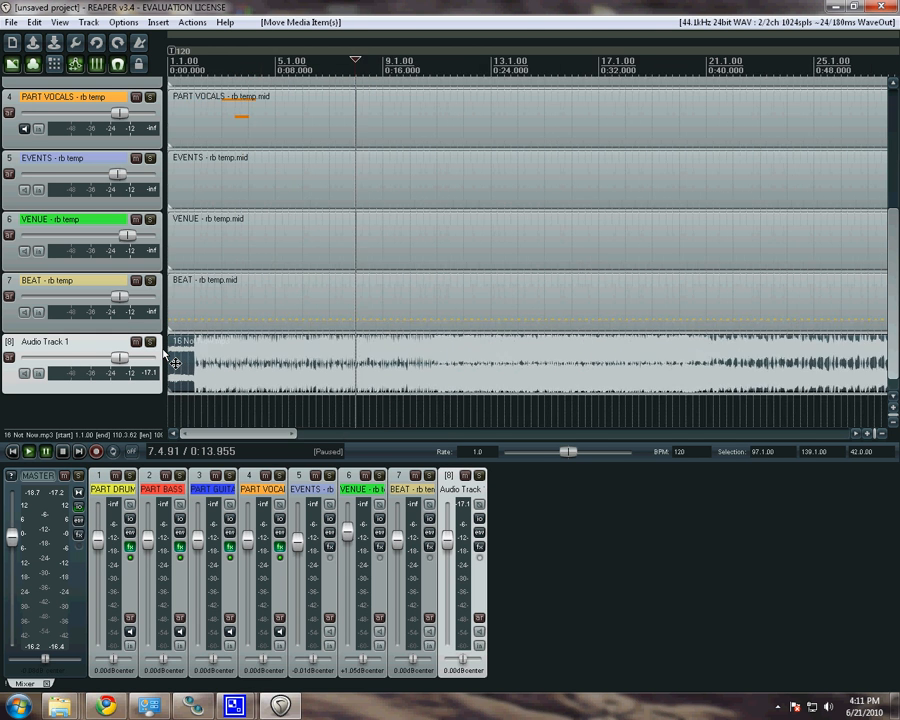
pyautogui.scroll(4, 170, 358)
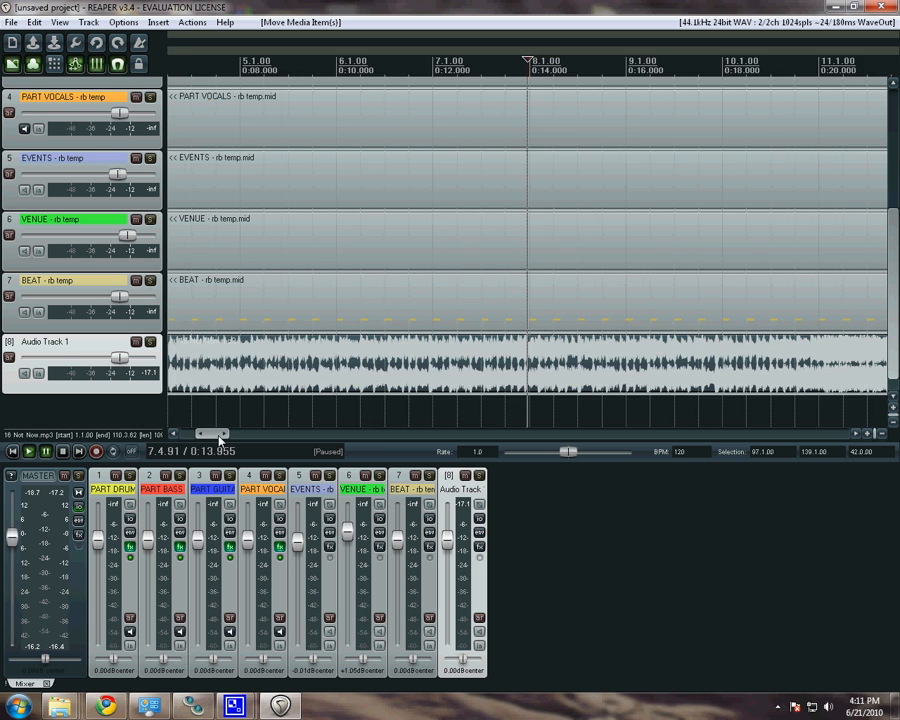
pyautogui.moveTo(220, 434); pyautogui.dragTo(192, 434)
pyautogui.moveTo(168, 358); pyautogui.dragTo(194, 364)
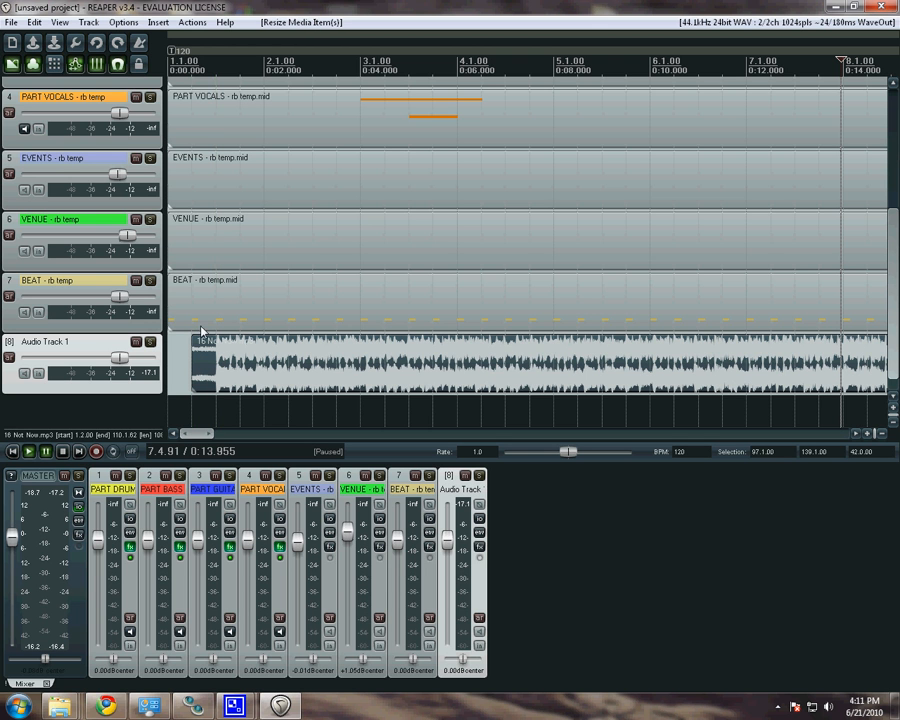
pyautogui.click(118, 66)
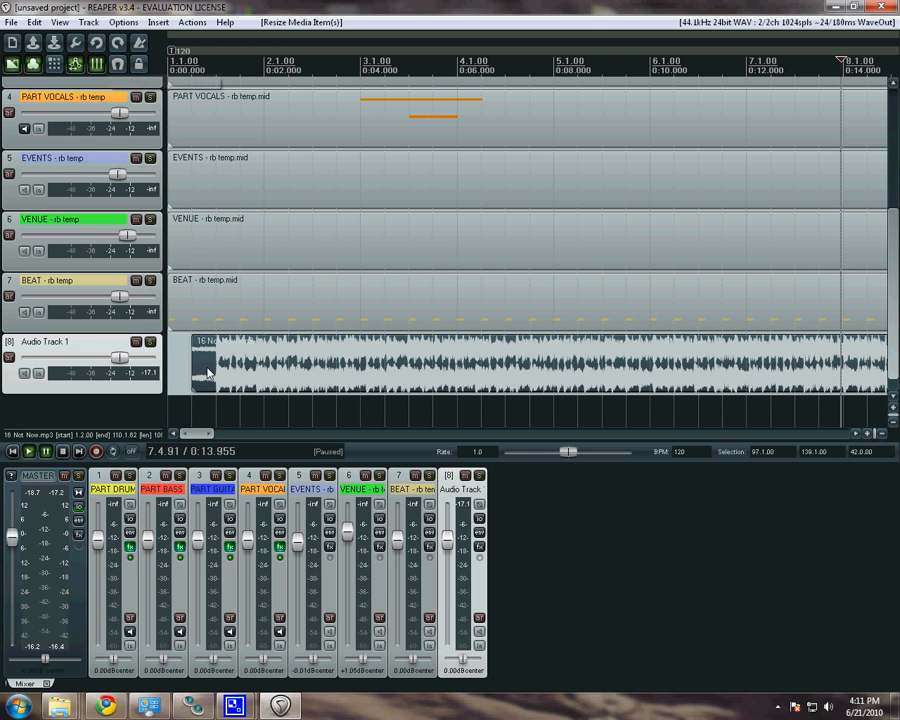
# - Trim the remaining quiet lead-in off 16 Not Now.mp3 and move the item to the project start at 1.1.00
pyautogui.moveTo(193, 361)
pyautogui.mouseDown()
pyautogui.moveTo(185, 361)
pyautogui.moveTo(196, 362)
pyautogui.mouseUp()
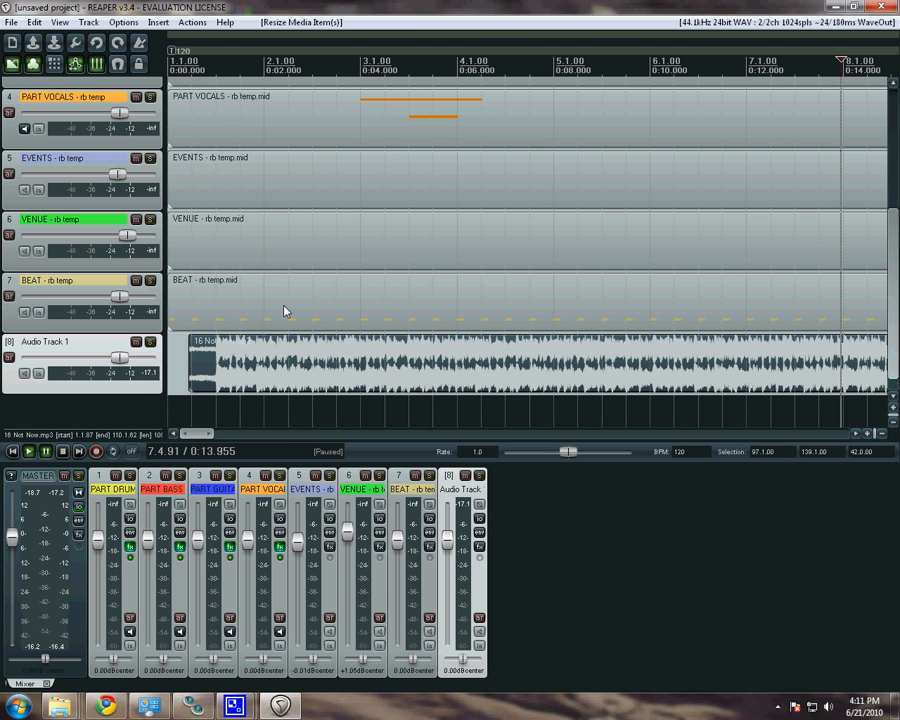
pyautogui.click(185, 62)
pyautogui.scroll(9, 215, 210)
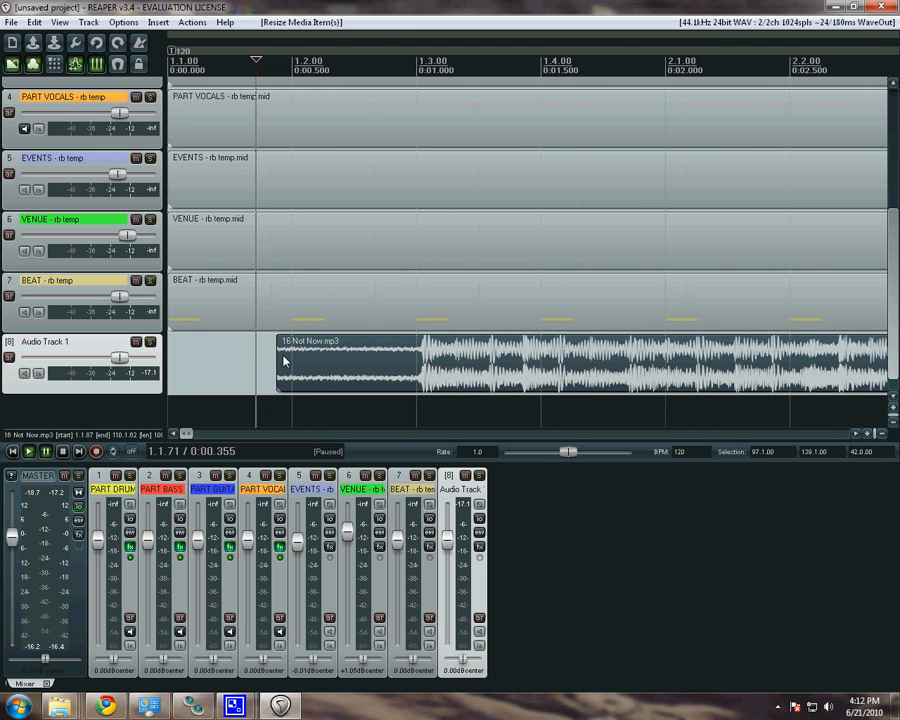
pyautogui.moveTo(283, 362); pyautogui.dragTo(185, 366)
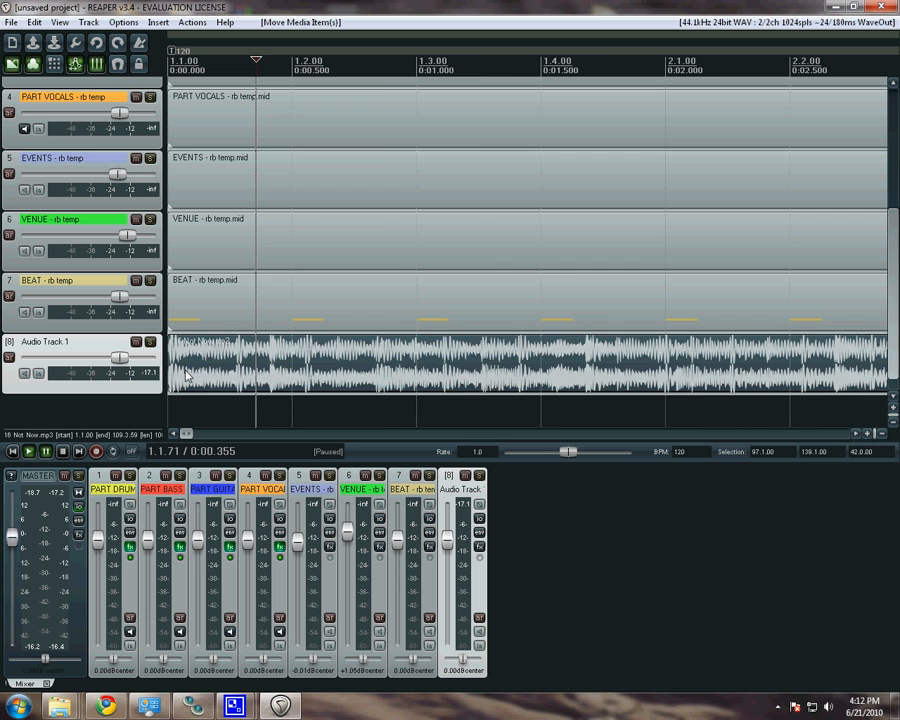
pyautogui.scroll(-2, 185, 374)
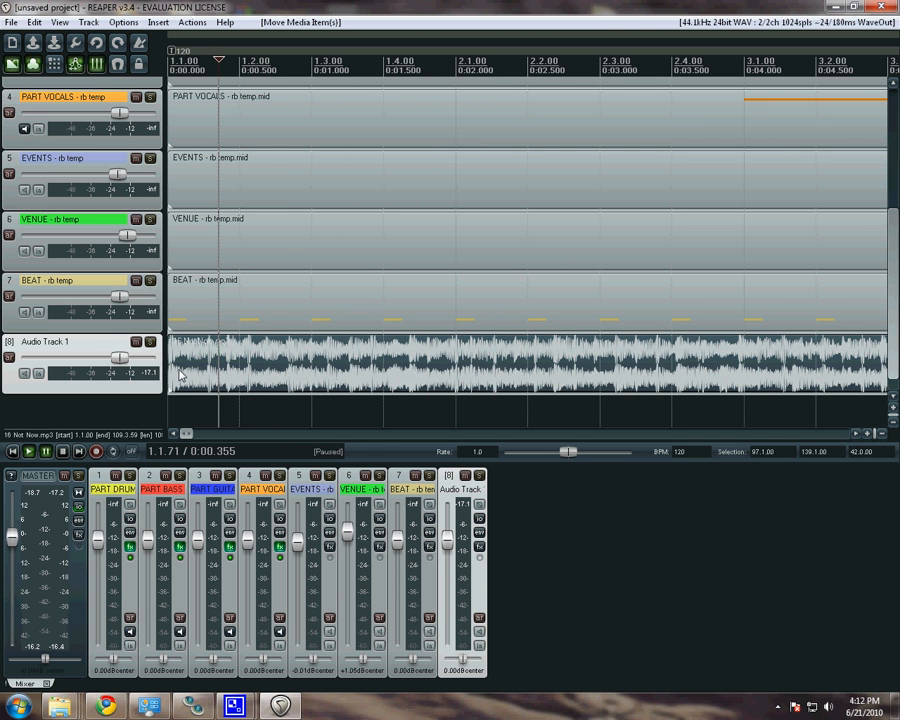
# - Move the 16 Not Now.mp3 item to the start of measure 3 at 3.1.00
pyautogui.moveTo(181, 374); pyautogui.dragTo(771, 360)
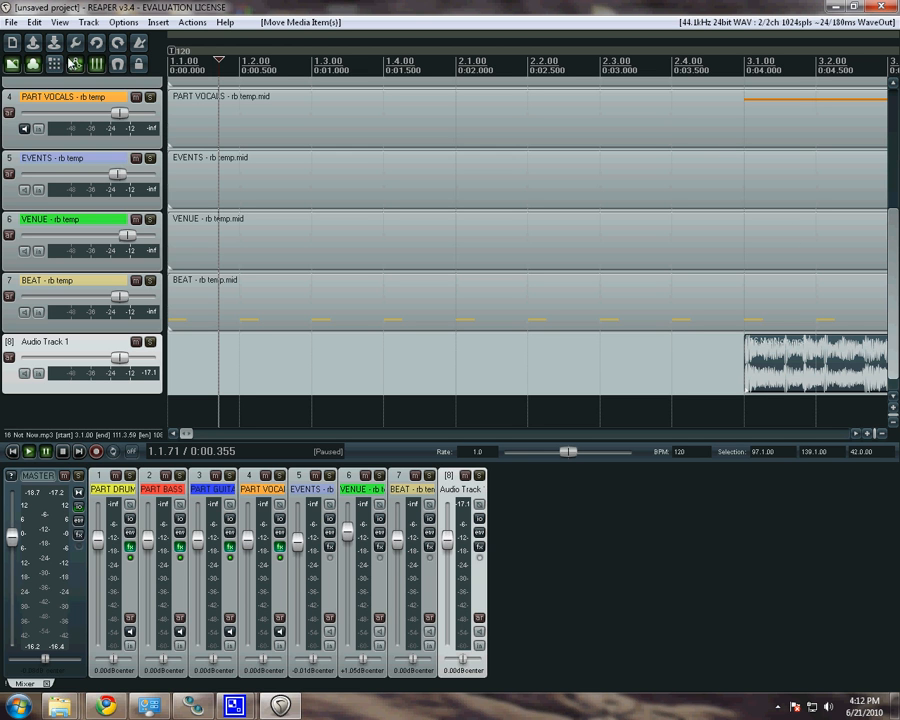
pyautogui.moveTo(752, 365); pyautogui.dragTo(708, 370)
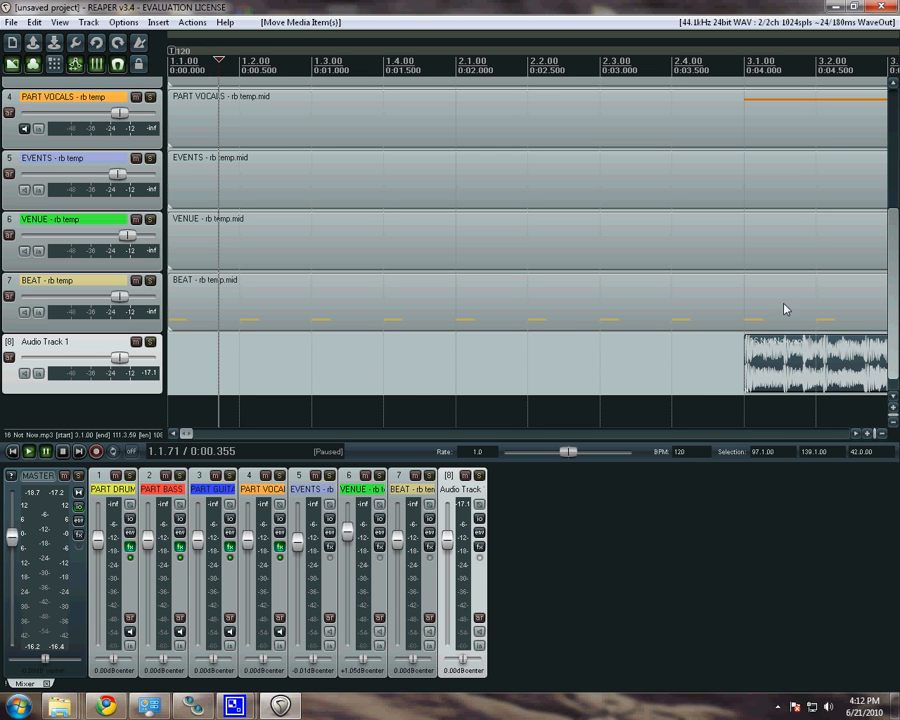
pyautogui.click(746, 340)
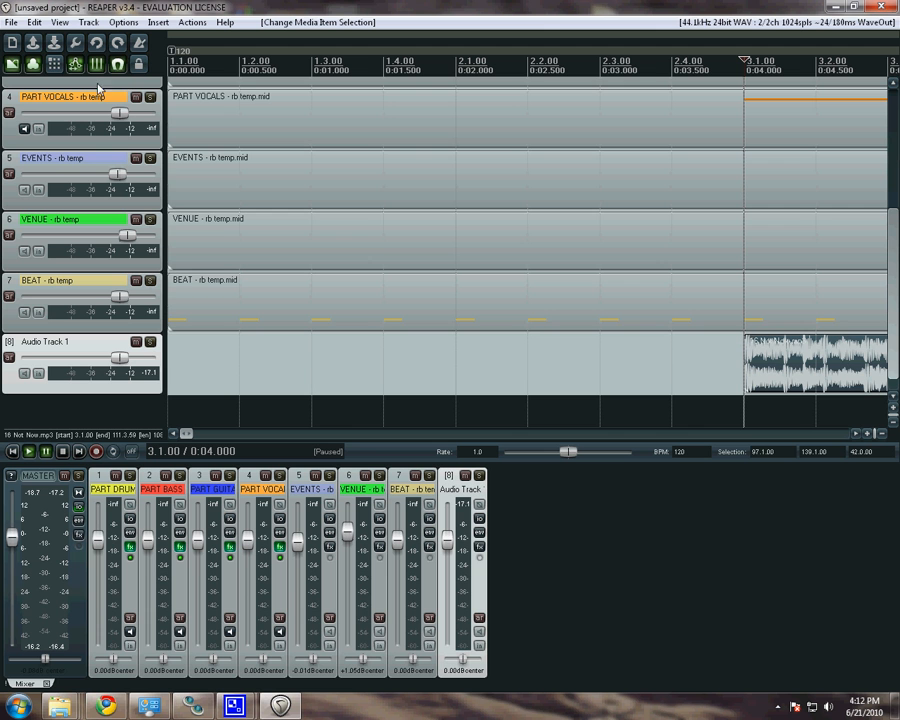
pyautogui.click(175, 75)
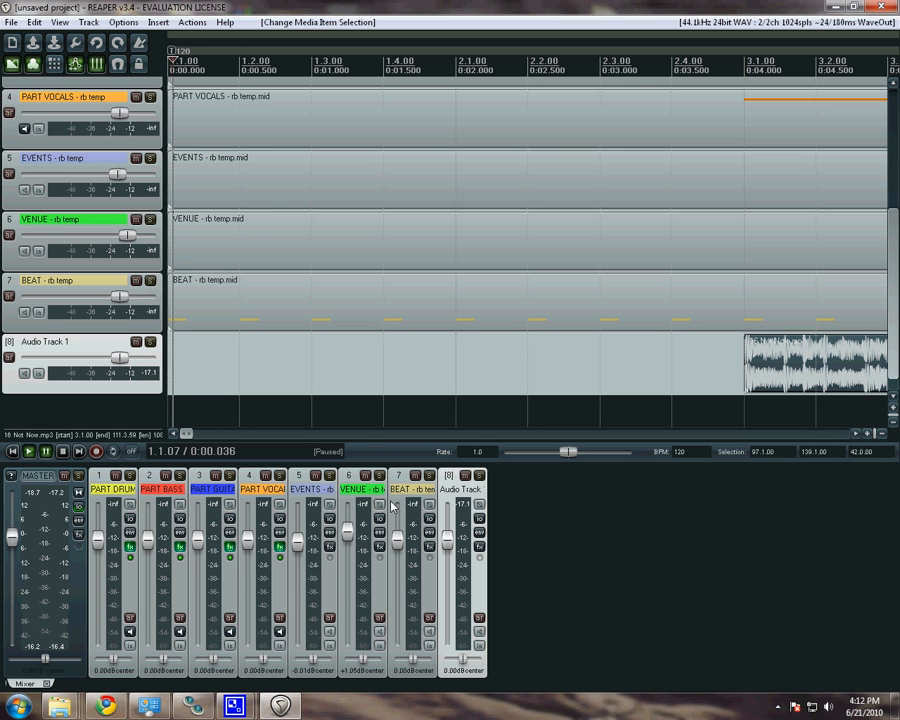
# - Place the edit cursor on the song's first hit at 3.1.03 and create a measure from the time selection 2.1.00 to 3.1.03
pyautogui.scroll(5, 267, 201)
pyautogui.scroll(-5, 700, 230)
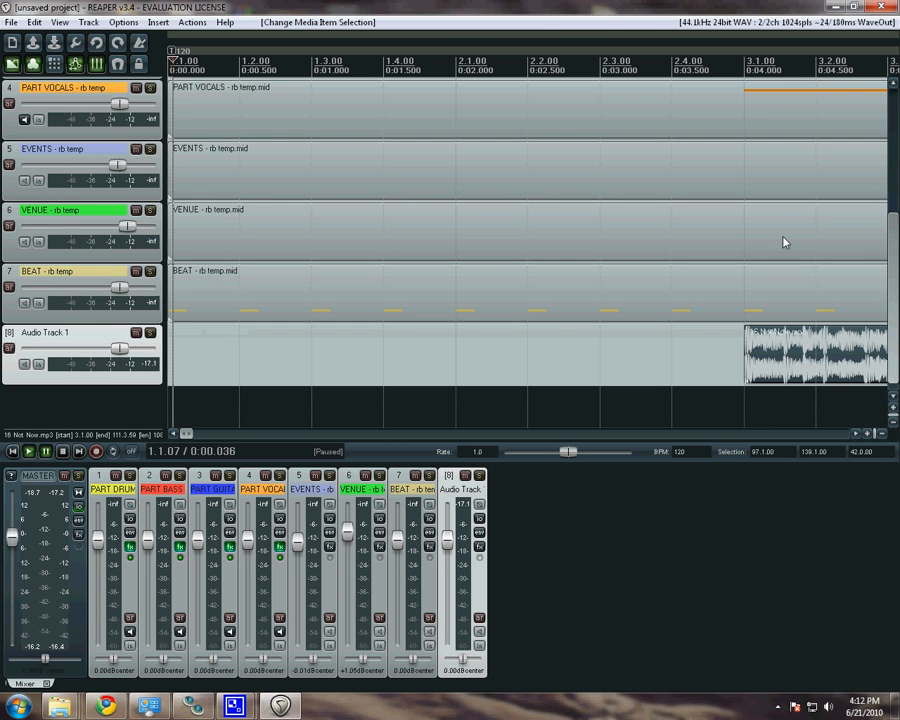
pyautogui.scroll(-3, 826, 366)
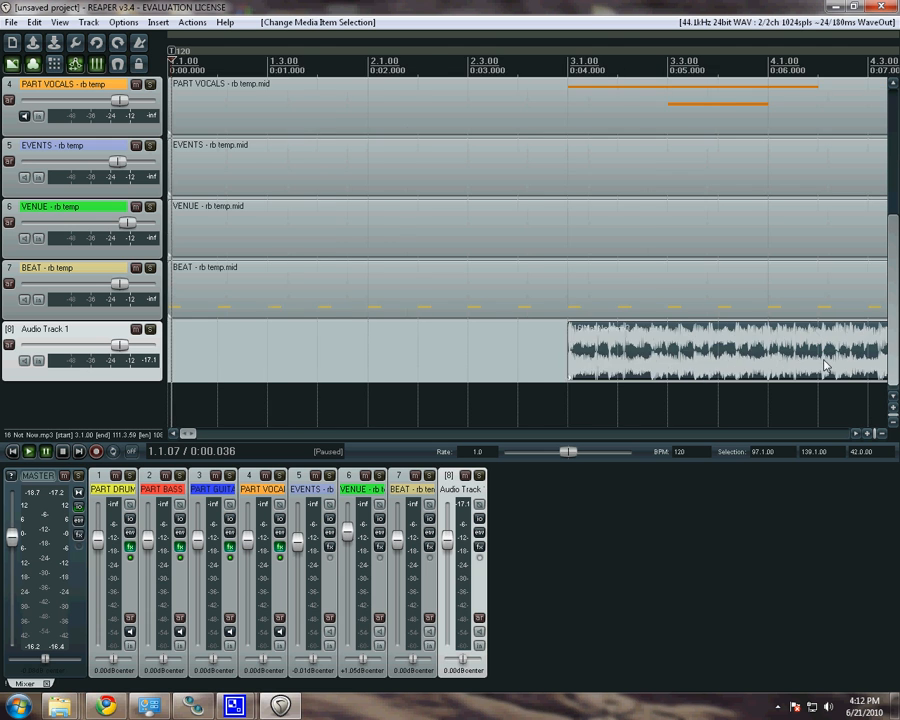
pyautogui.scroll(2, 755, 342)
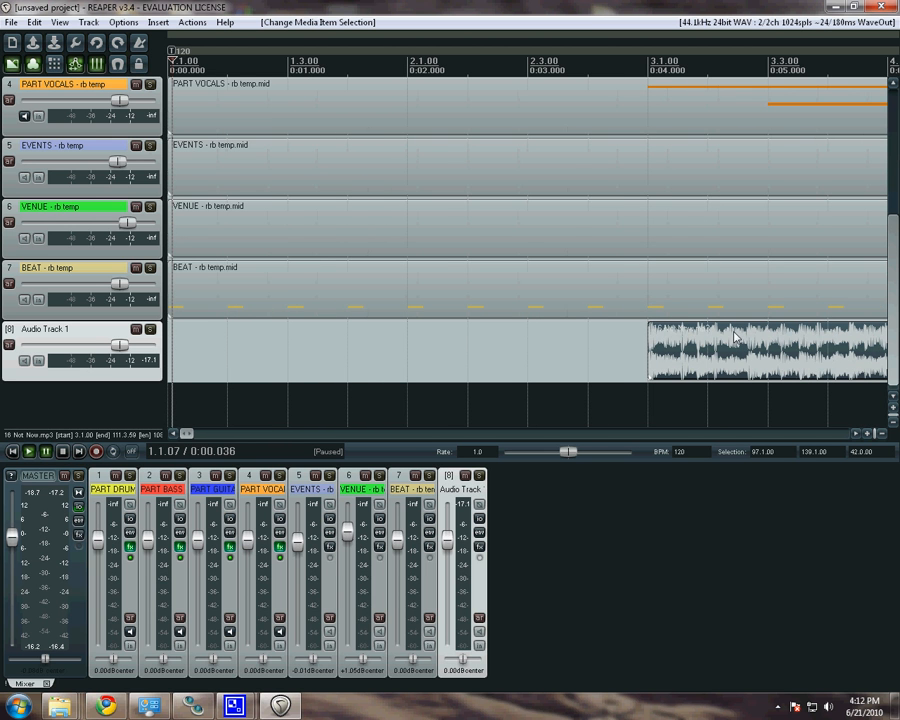
pyautogui.click(650, 329)
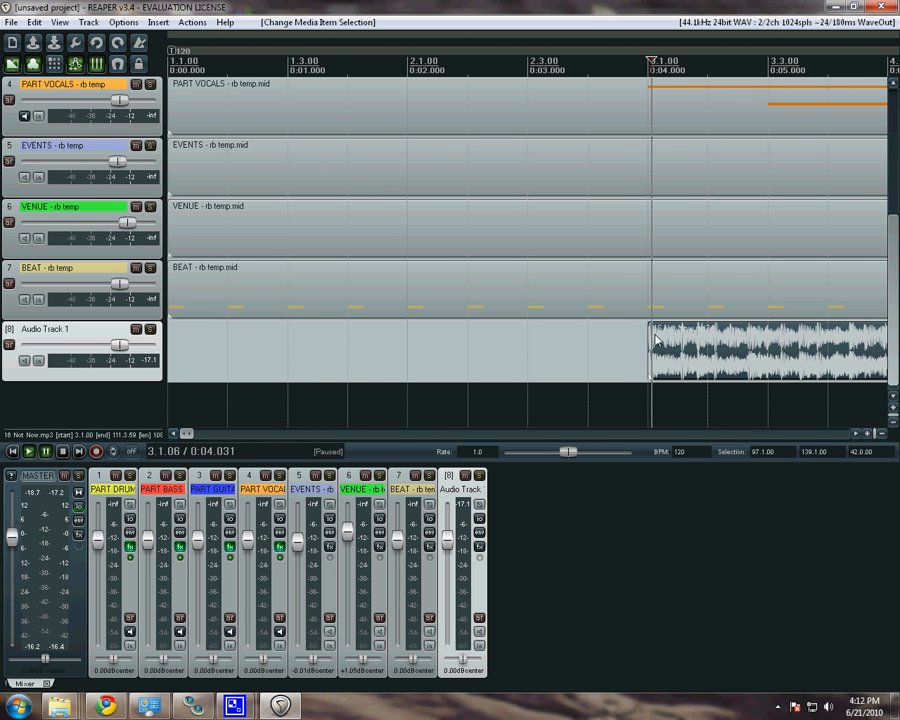
pyautogui.scroll(2, 787, 424)
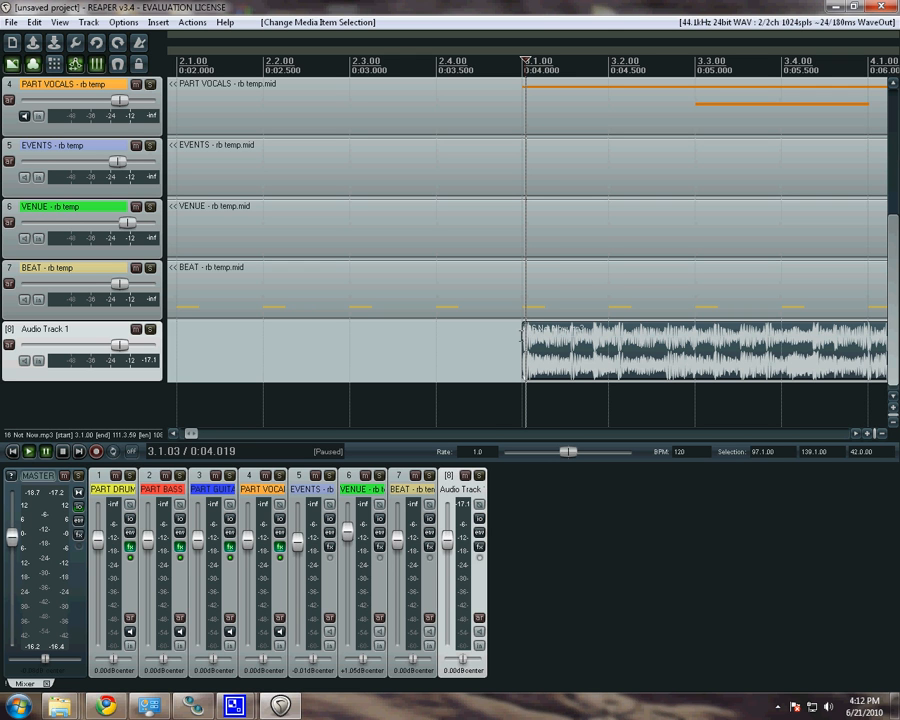
pyautogui.click(524, 334)
pyautogui.click(530, 336)
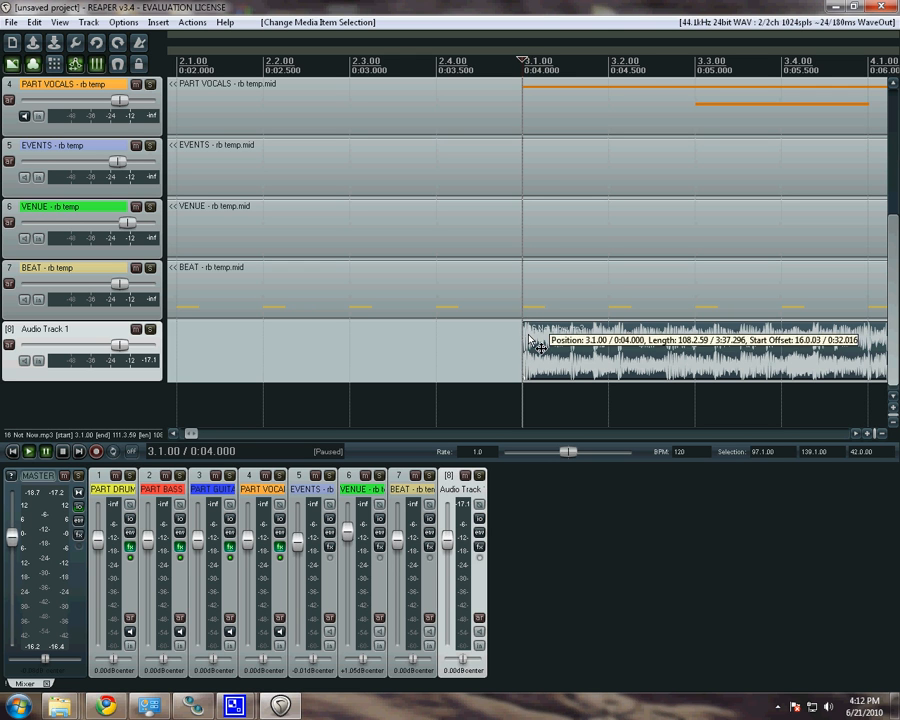
pyautogui.click(528, 336)
pyautogui.click(524, 334)
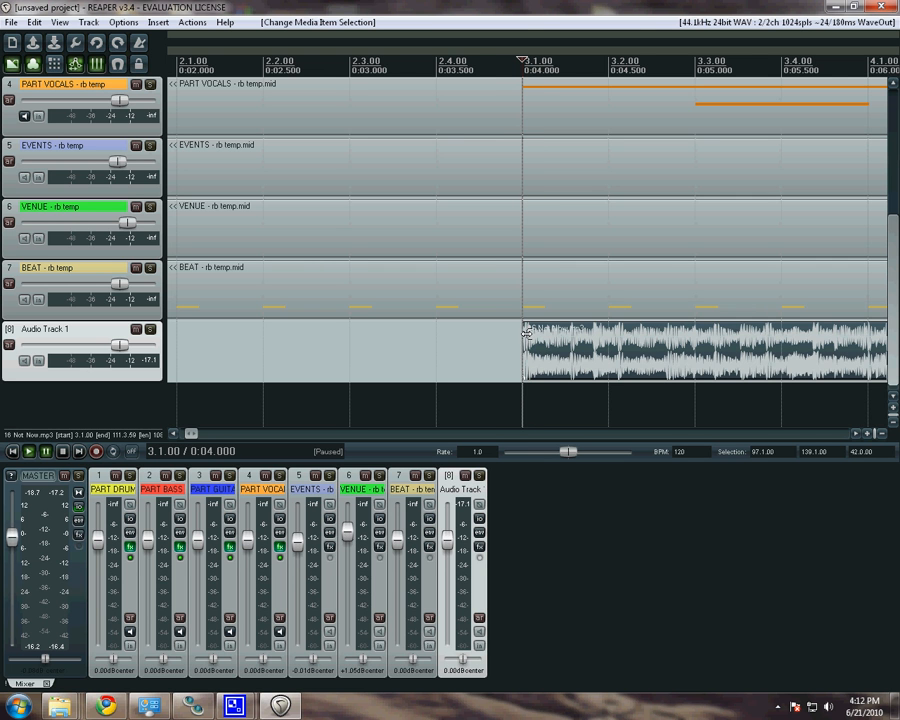
pyautogui.scroll(3, 537, 338)
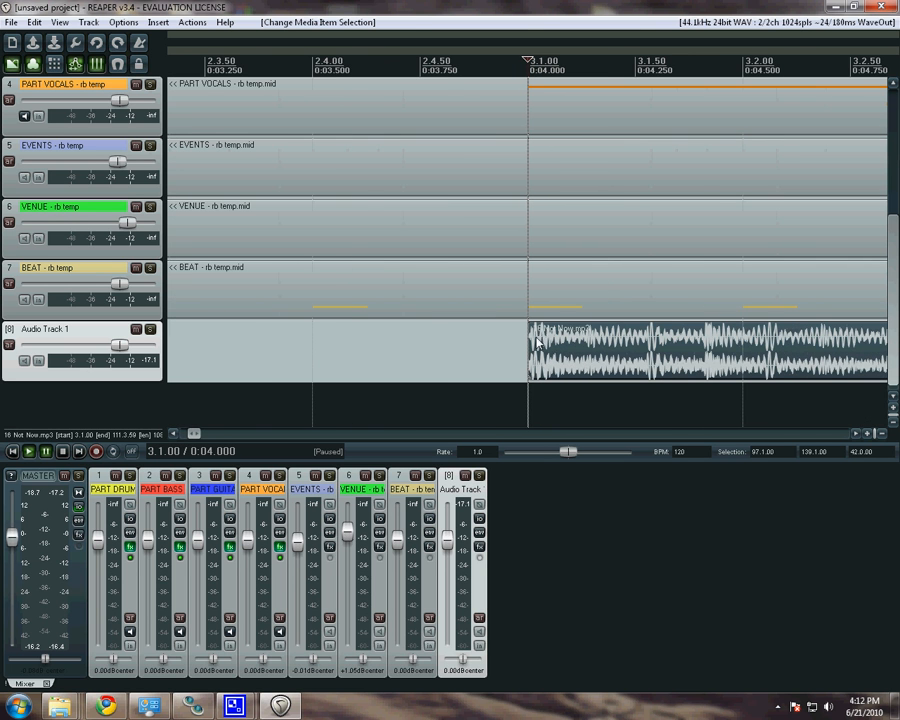
pyautogui.scroll(-3, 538, 338)
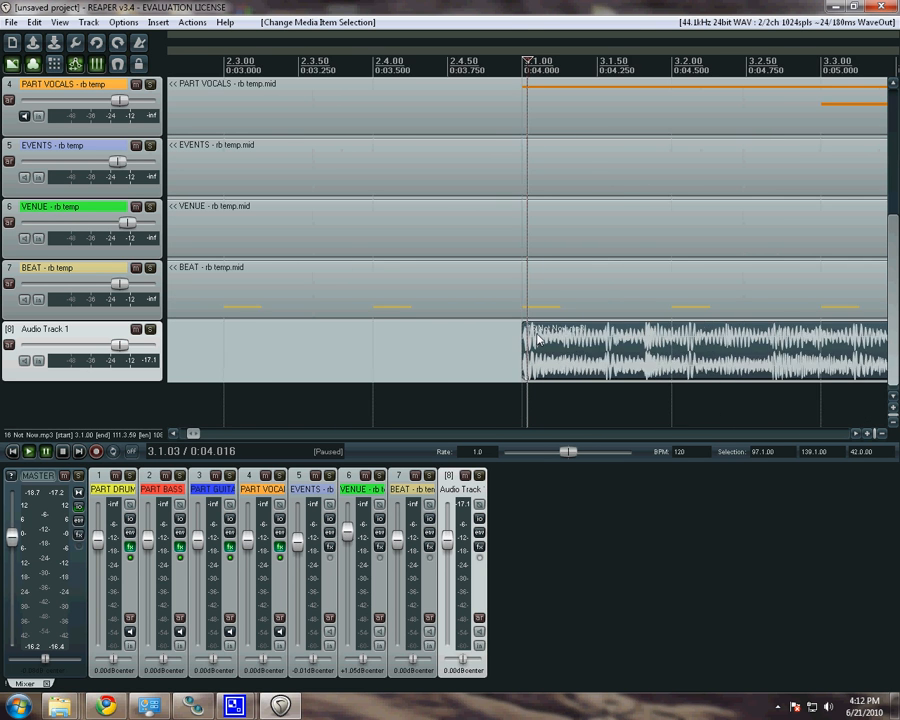
pyautogui.scroll(-1, 537, 338)
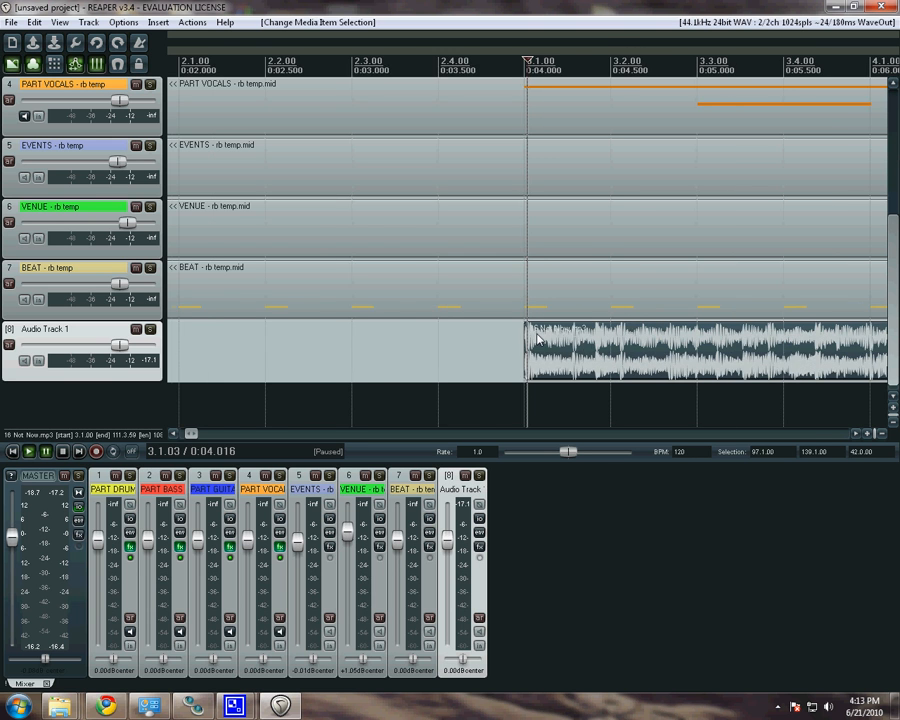
pyautogui.hotkey('alt', 'shift', 'c')
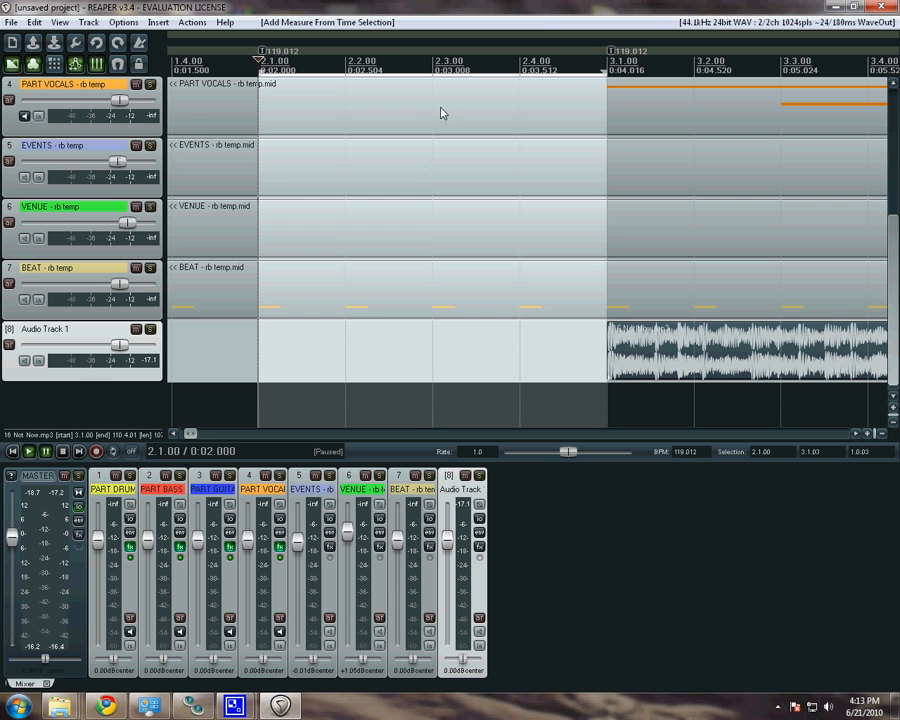
# - Play briefly from just before measure 2, pause, and turn the metronome on
pyautogui.click(214, 68)
pyautogui.press('space')
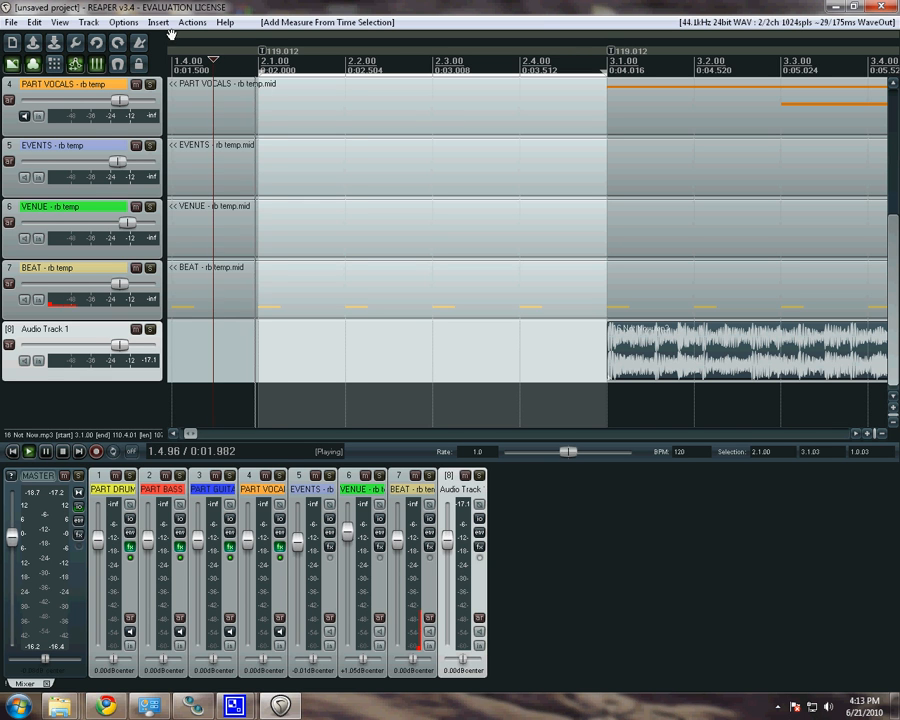
pyautogui.press('space')
pyautogui.click(140, 46)
pyautogui.click(188, 70)
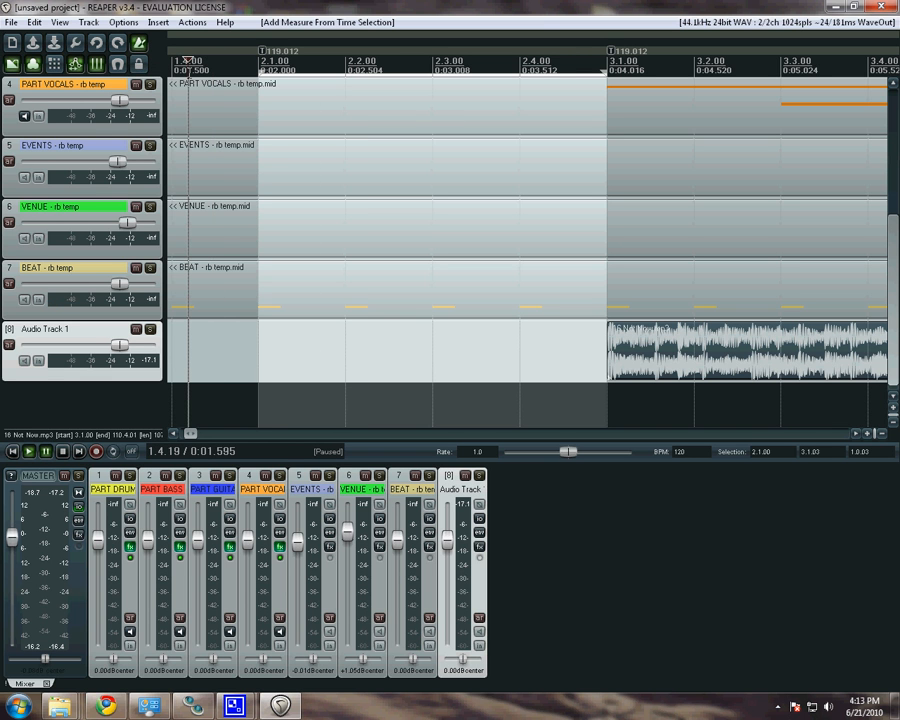
# - Play the project from its start with the metronome to check the song's entry at measure 3, and pause in measure 4
pyautogui.click(174, 434)
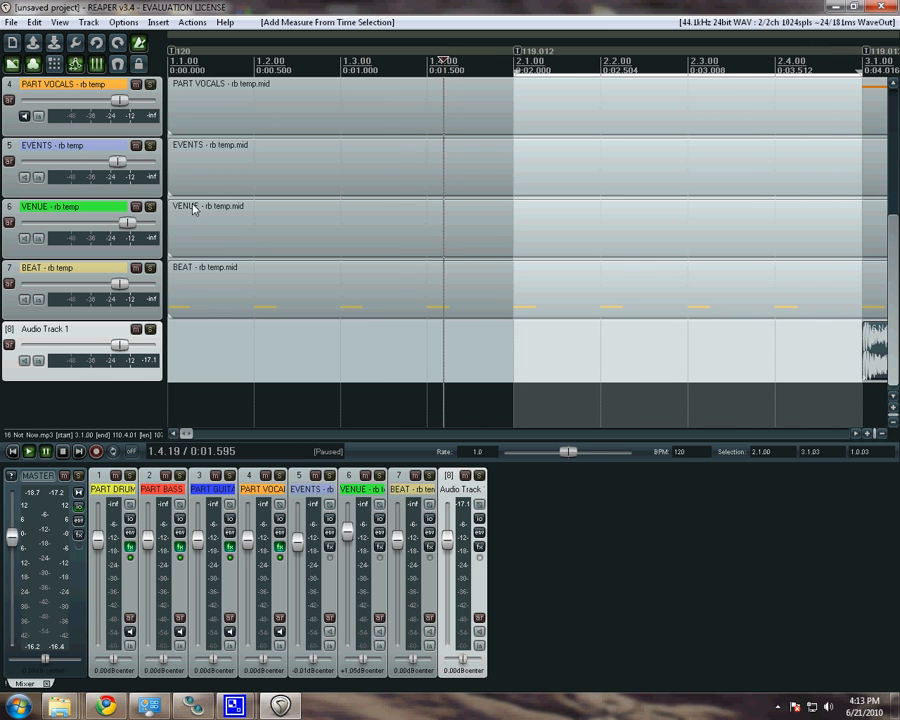
pyautogui.click(173, 63)
pyautogui.press('space')
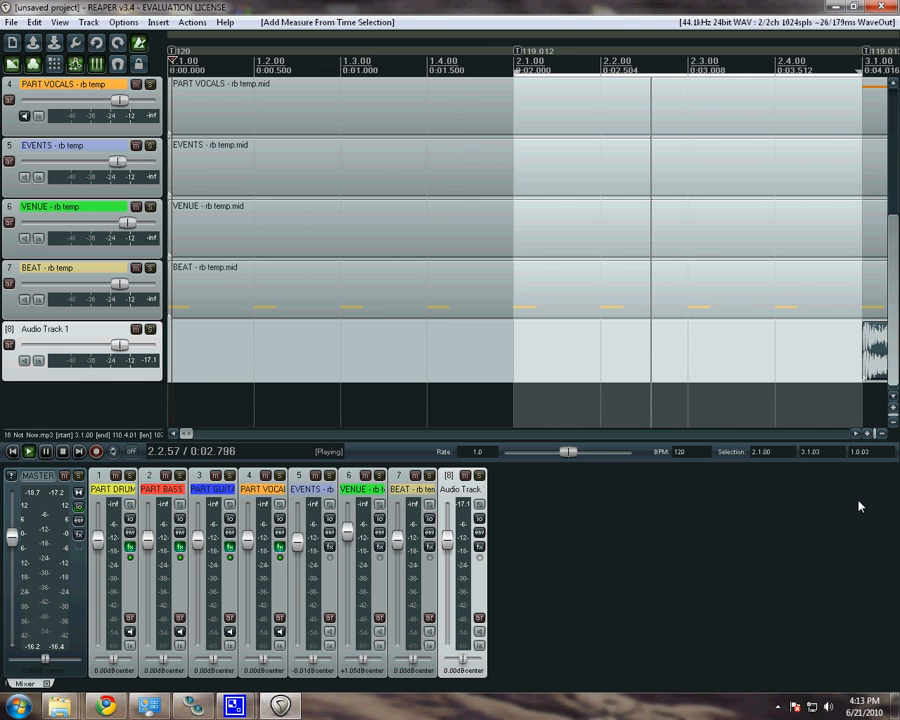
pyautogui.click(855, 435)
pyautogui.click(855, 435)
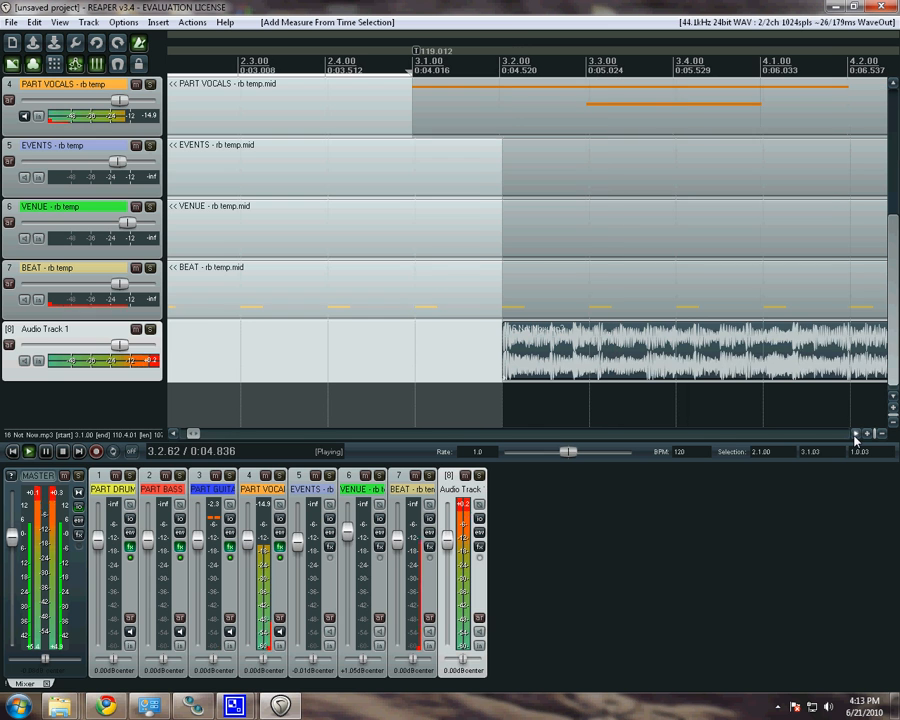
pyautogui.press('Return')
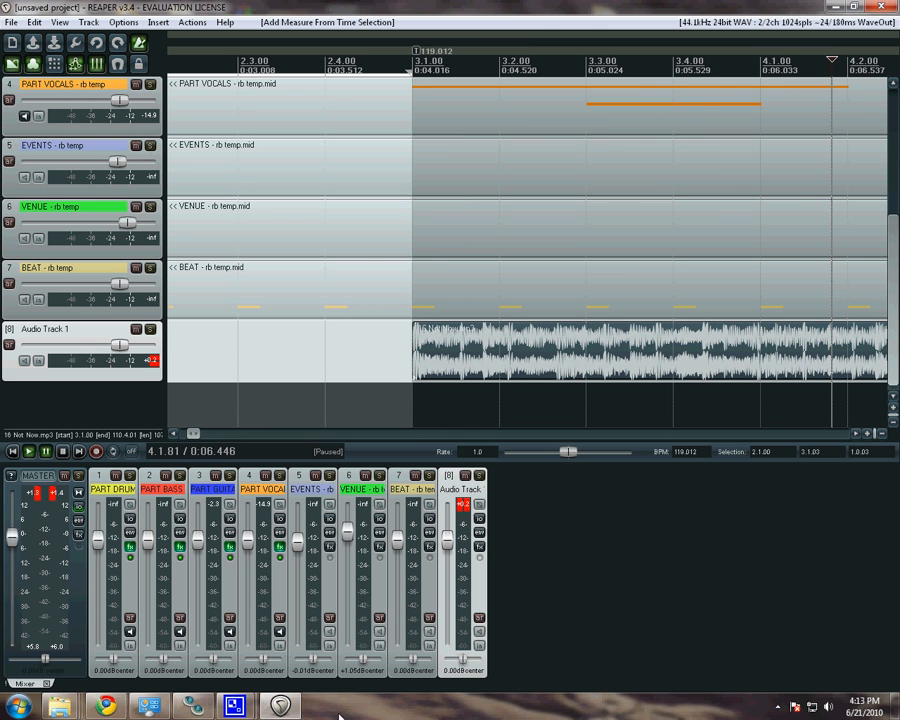
# - Lower Audio Track 1 to -9.30 dB and the master volume to -0.75 dB while playing the song from measure 2, and pause
pyautogui.moveTo(450, 542); pyautogui.dragTo(450, 577)
pyautogui.click(235, 93)
pyautogui.click(225, 66)
pyautogui.press('Return')
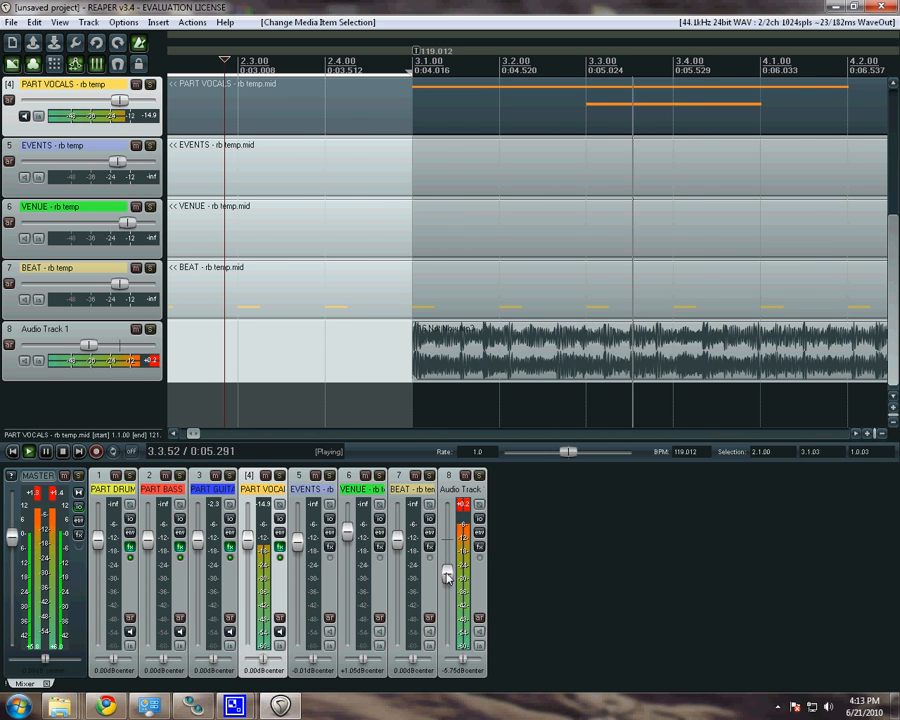
pyautogui.moveTo(447, 573); pyautogui.dragTo(448, 585)
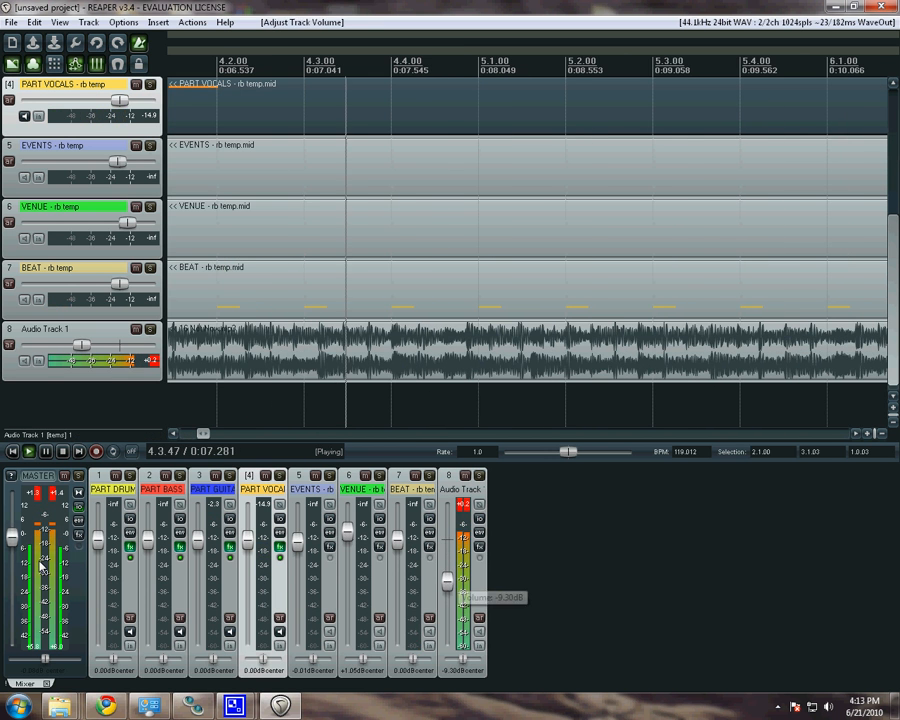
pyautogui.moveTo(12, 538); pyautogui.dragTo(12, 544)
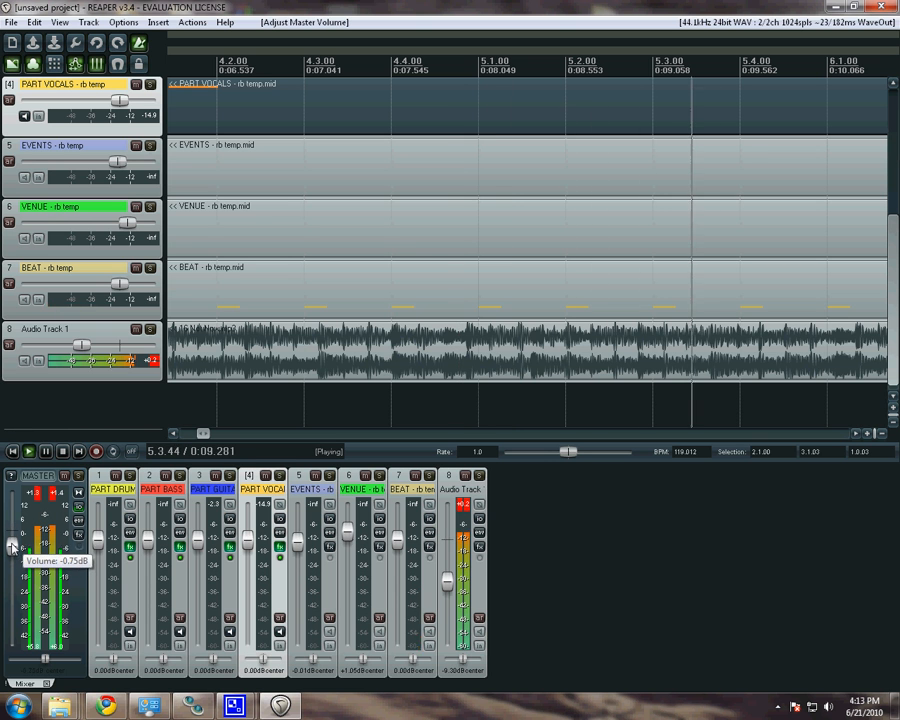
pyautogui.hotkey('ctrl', 'space')
# - Examine the measures around the tempo markers at 2.1.00 and 3.1.00, leaving the edit cursor just before 2.4.00
pyautogui.click(173, 434)
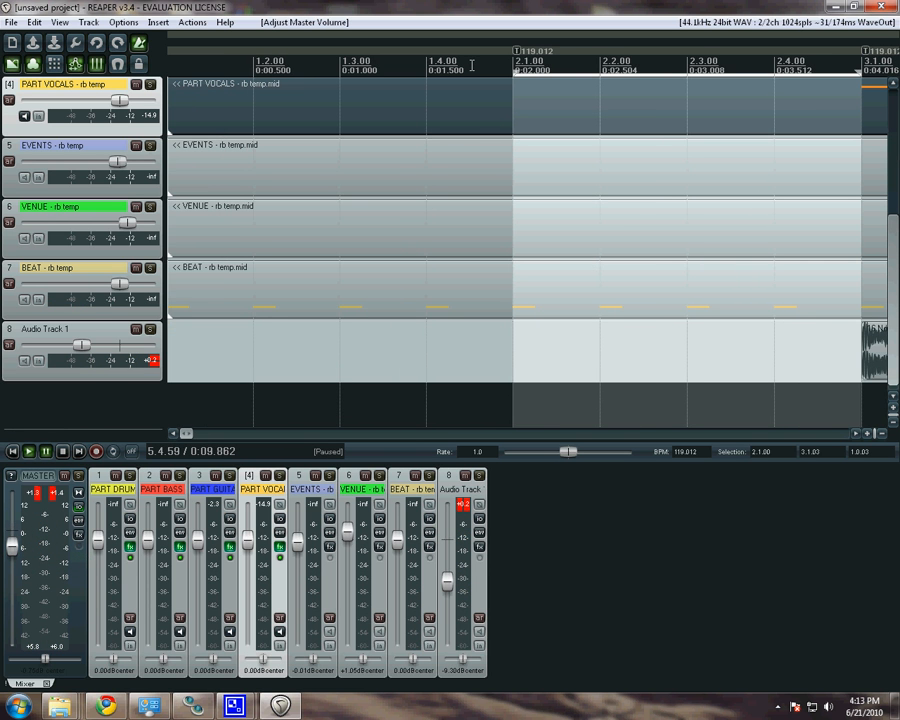
pyautogui.click(471, 66)
pyautogui.click(856, 435)
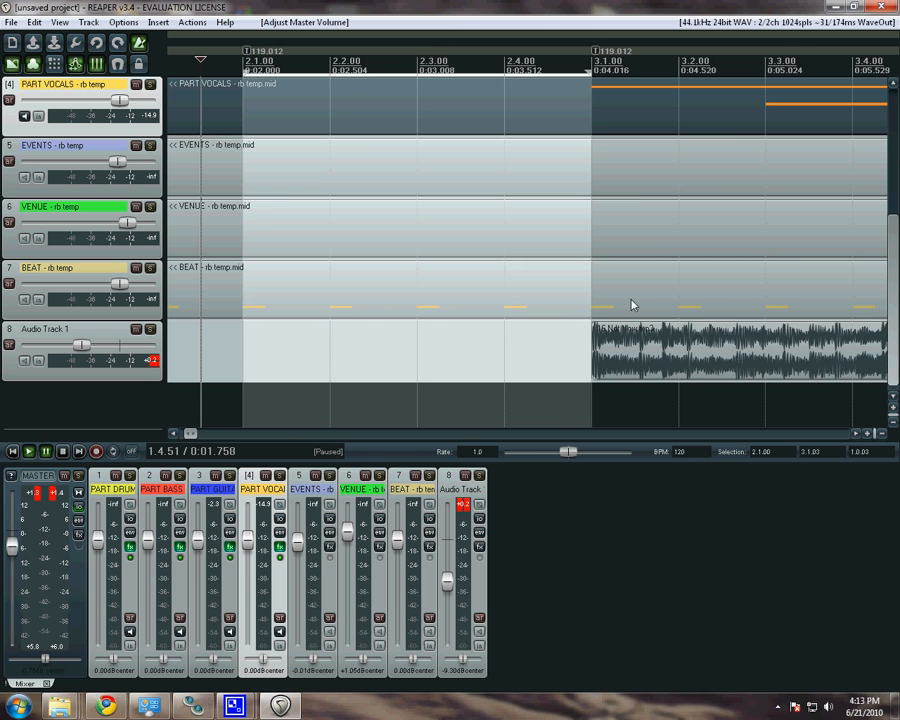
pyautogui.click(548, 63)
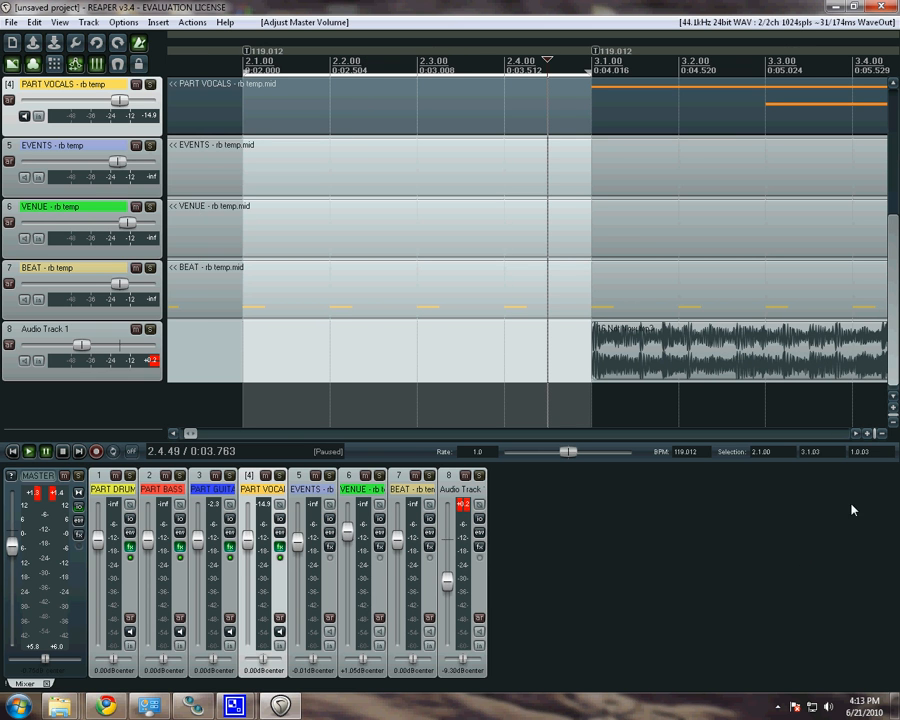
pyautogui.click(856, 434)
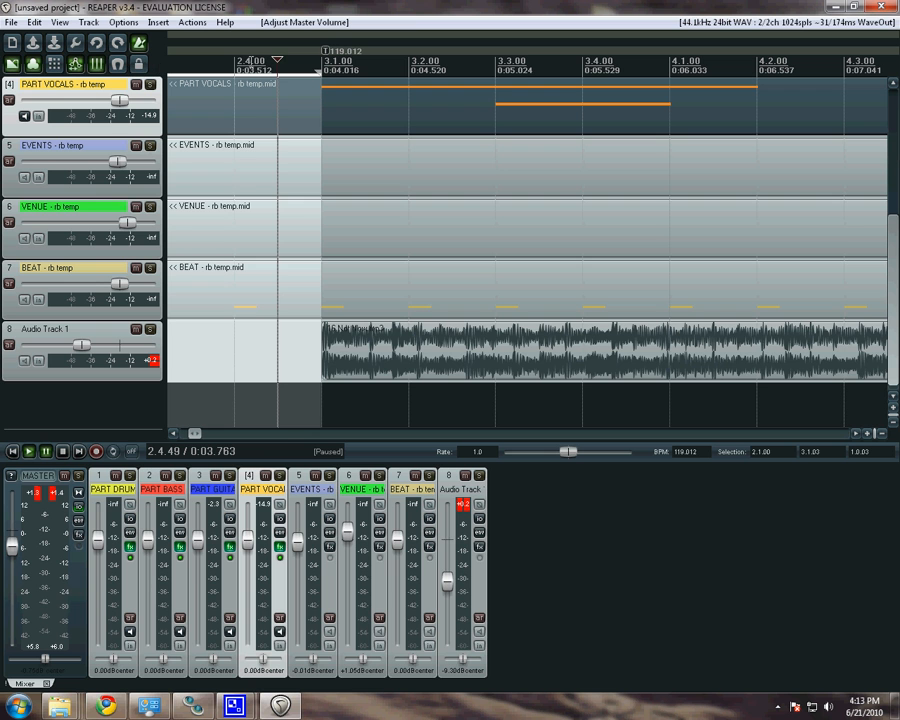
pyautogui.click(249, 62)
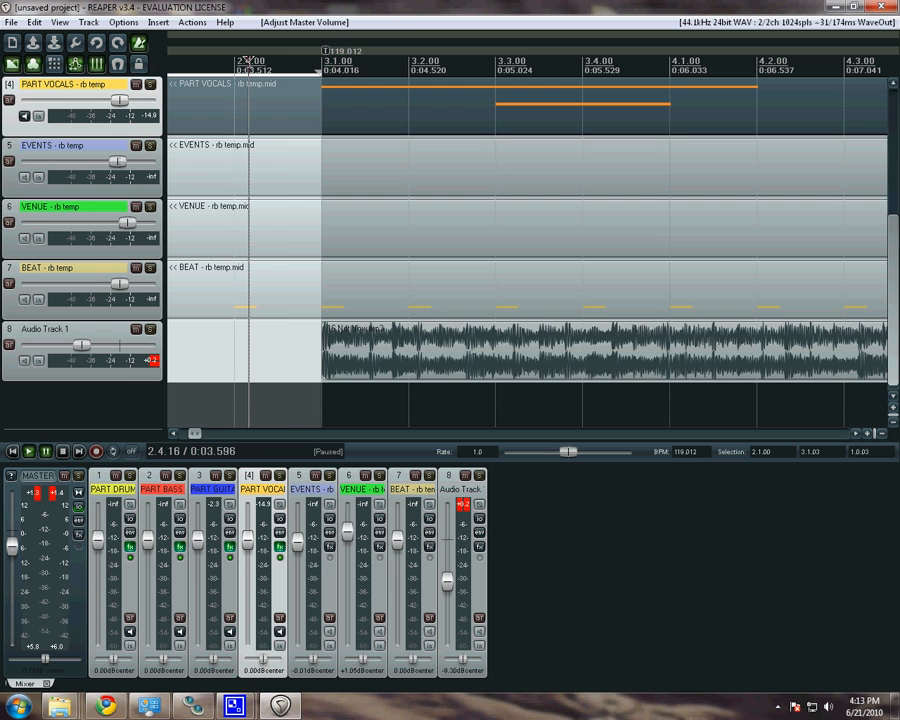
pyautogui.click(857, 436)
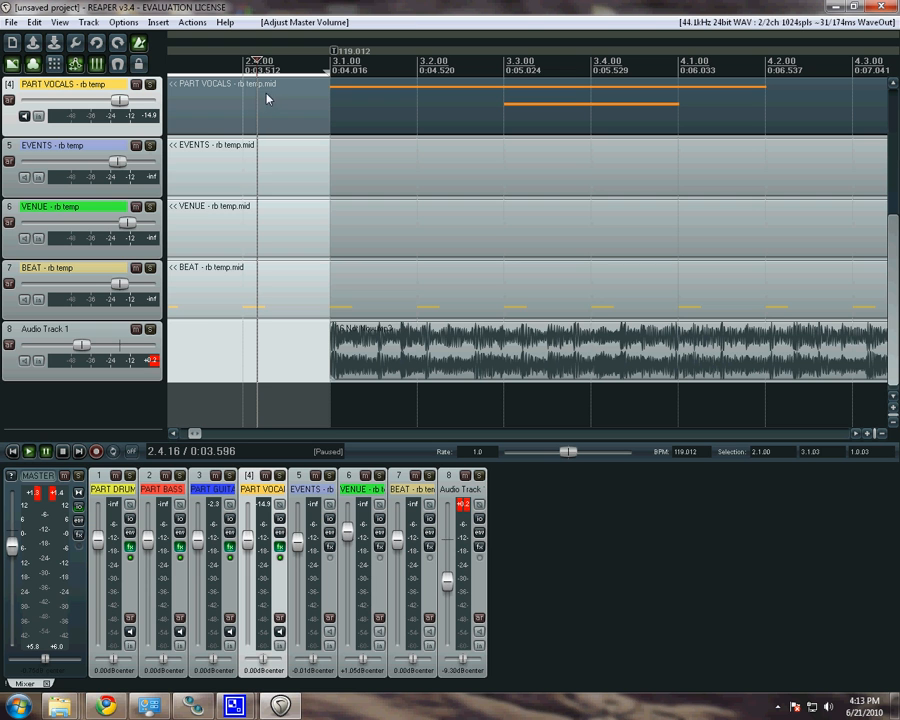
pyautogui.click(231, 61)
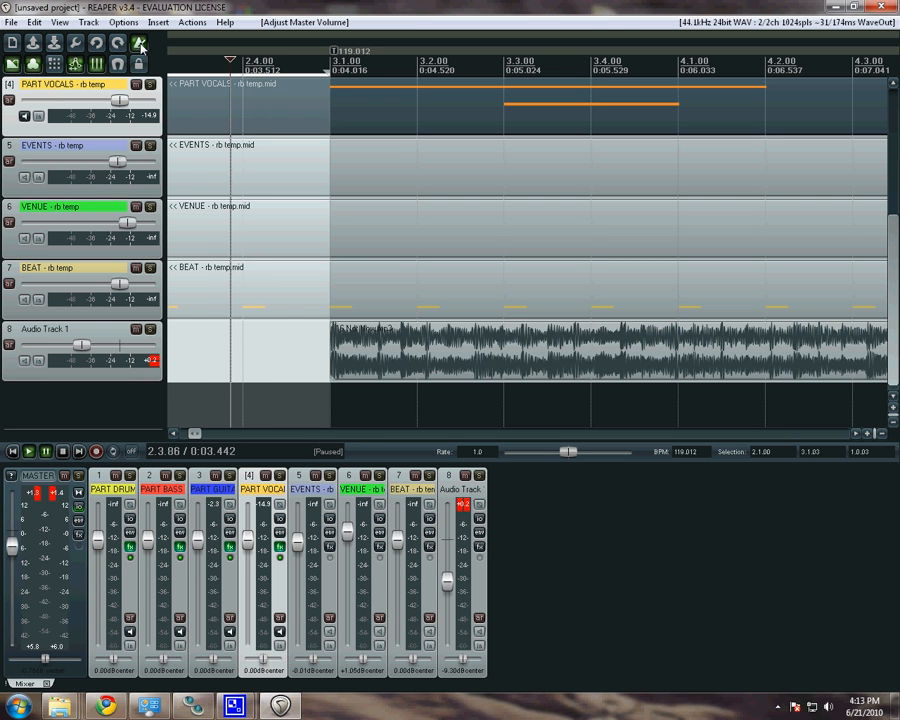
# - Play from just before 2.4.00, pause in measure 4, and add a measure from 3.1.00 to the audio beat at 0:06.285
pyautogui.click(208, 66)
pyautogui.press('space')
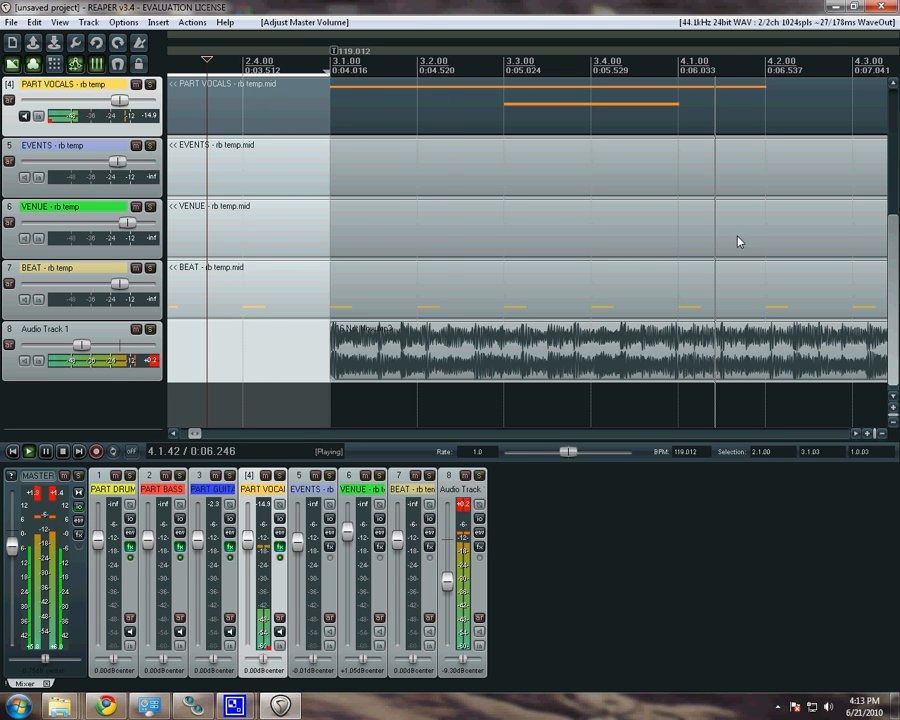
pyautogui.hotkey('ctrl', 'space')
pyautogui.click(722, 350)
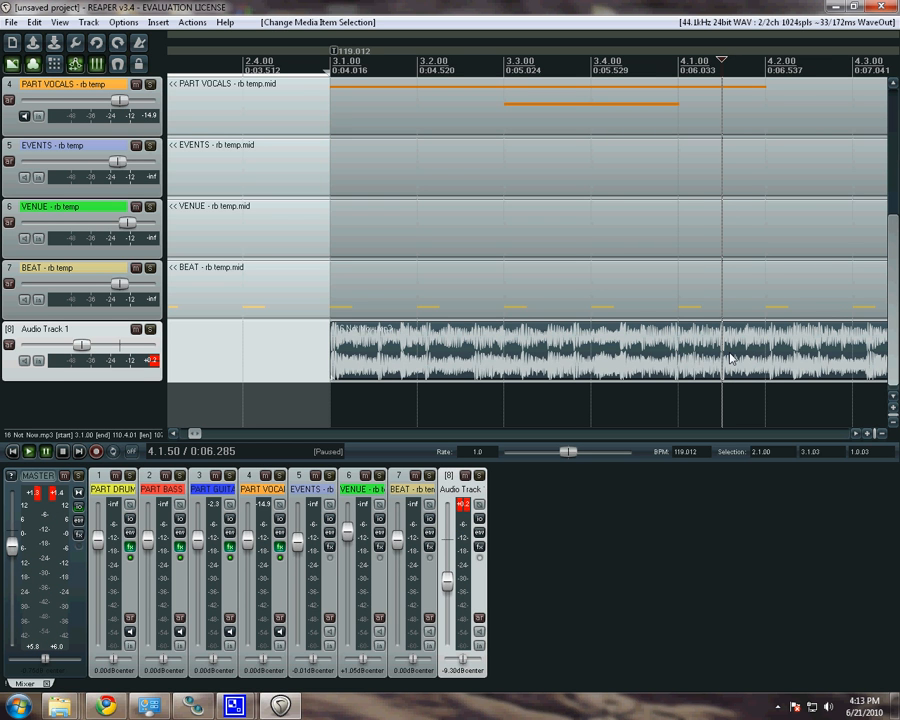
pyautogui.hotkey('shift', 'c')
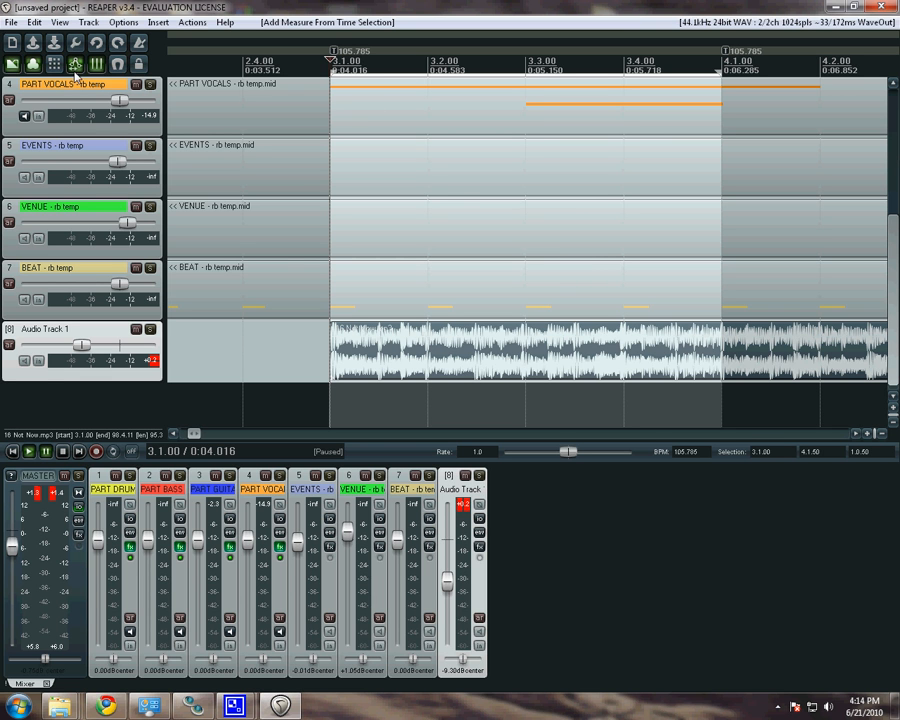
# - Turn the metronome on, play from 2.3.29 to check the beats of measures 3 and 4, and pause in measure 5
pyautogui.click(139, 42)
pyautogui.click(180, 73)
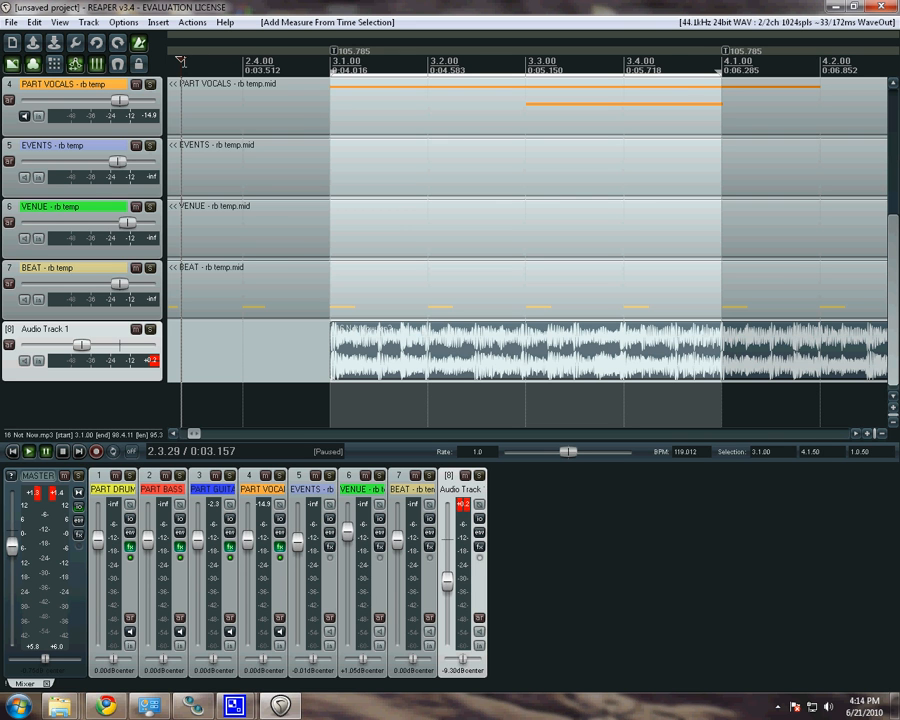
pyautogui.press('space')
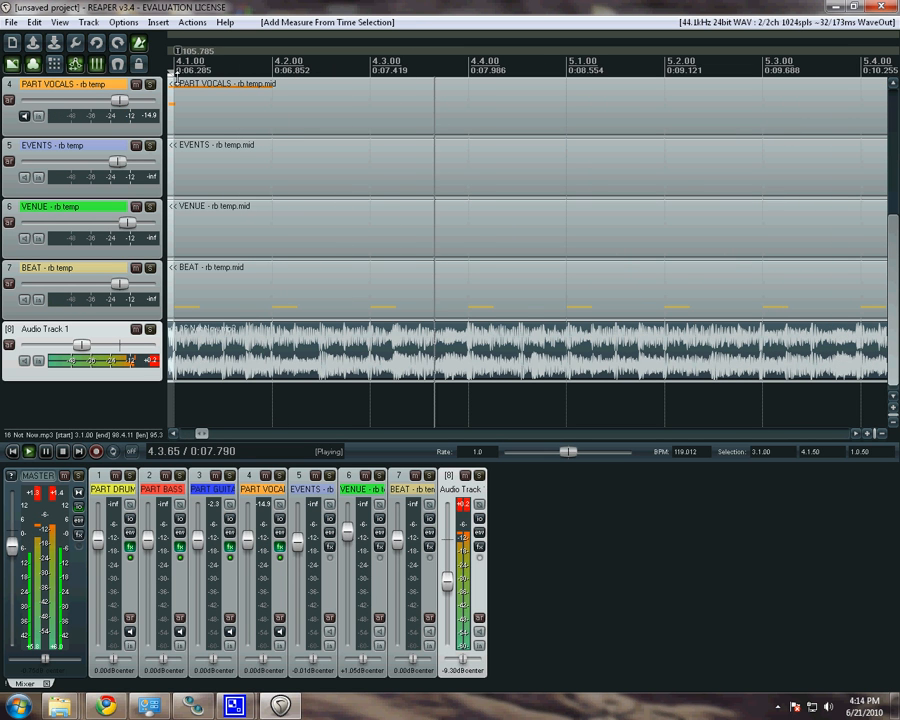
pyautogui.press('space')
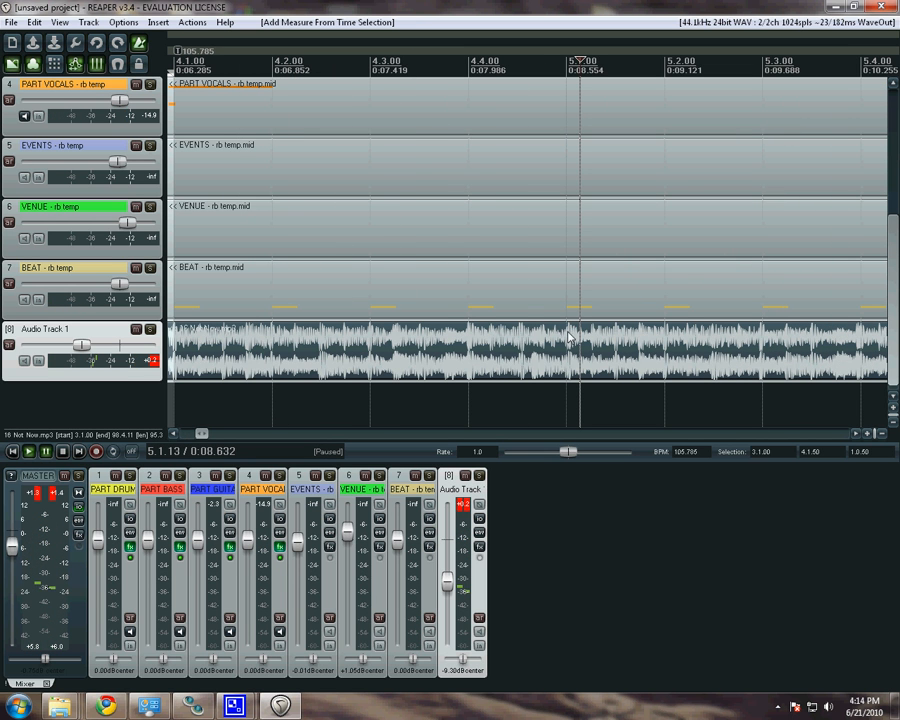
# - Place the edit cursor on the audio beat at 0:08.571 and add a measure from 4.1.00 to it
pyautogui.click(571, 334)
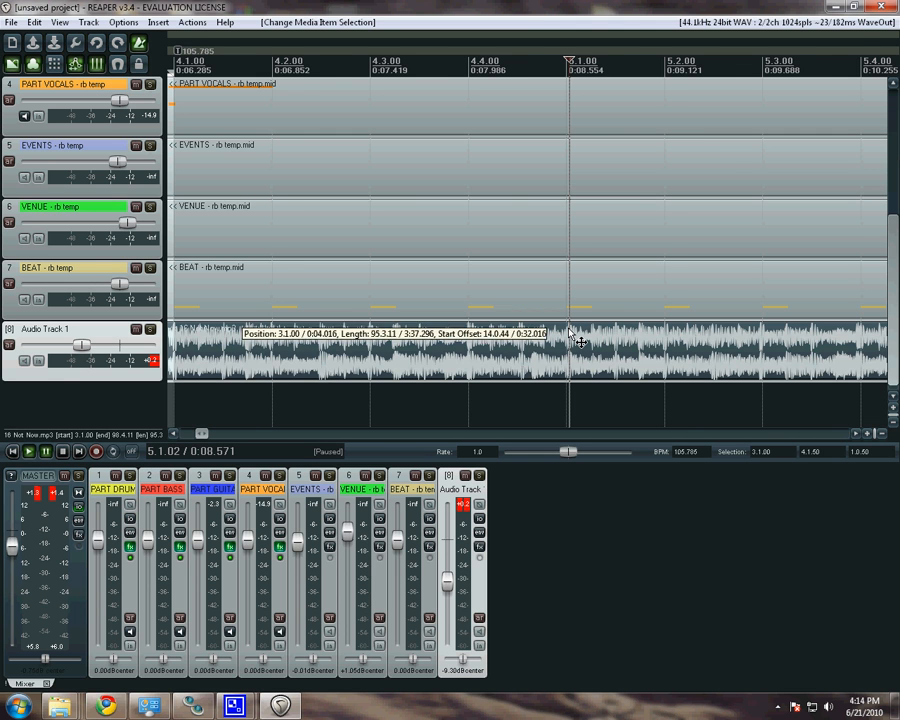
pyautogui.press('Home')
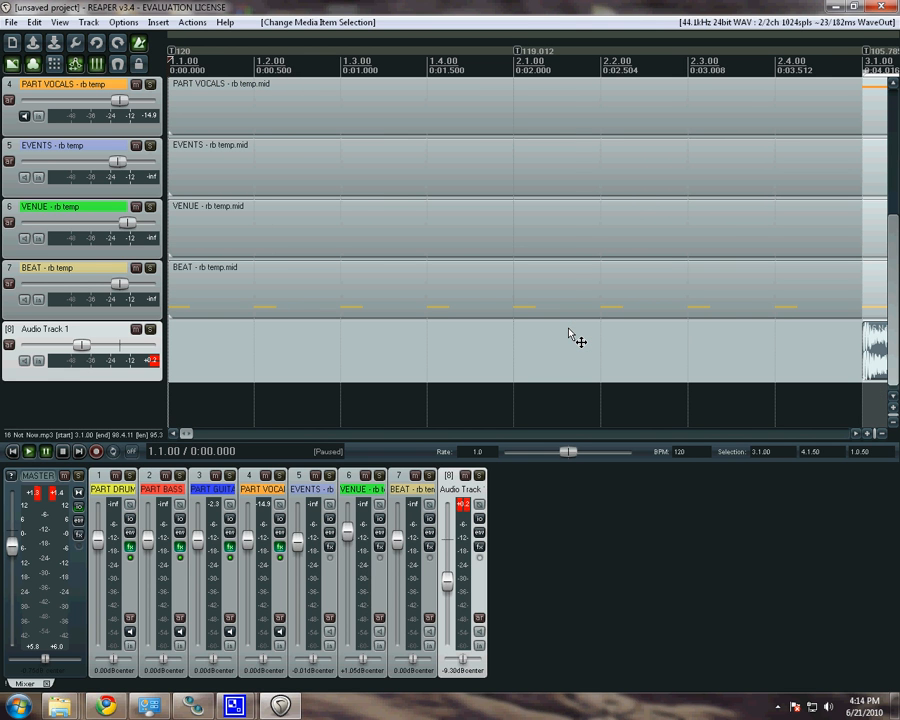
pyautogui.click(855, 434)
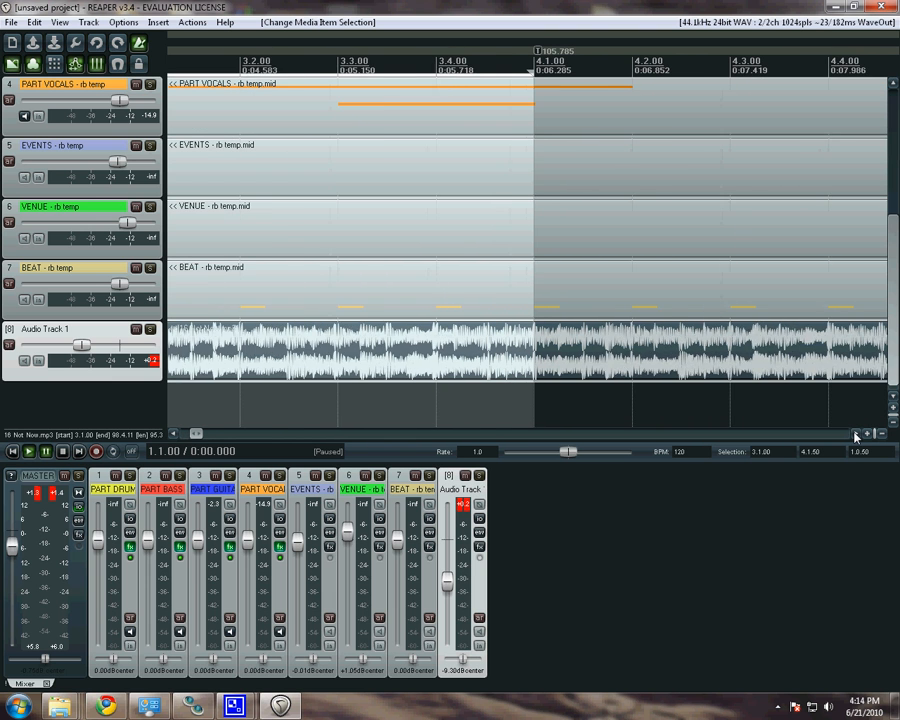
pyautogui.click(855, 434)
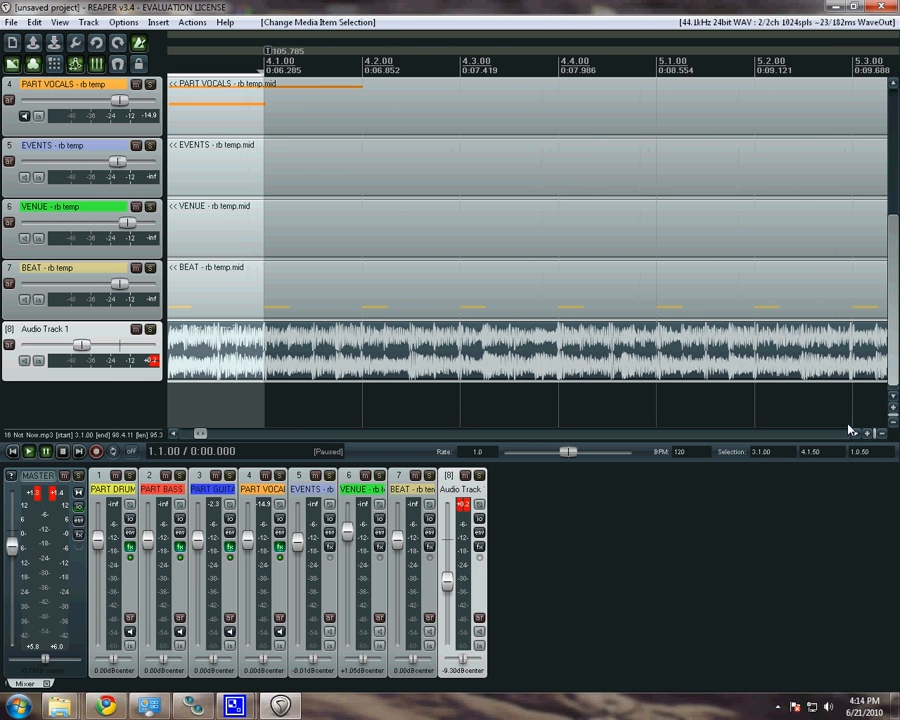
pyautogui.click(660, 333)
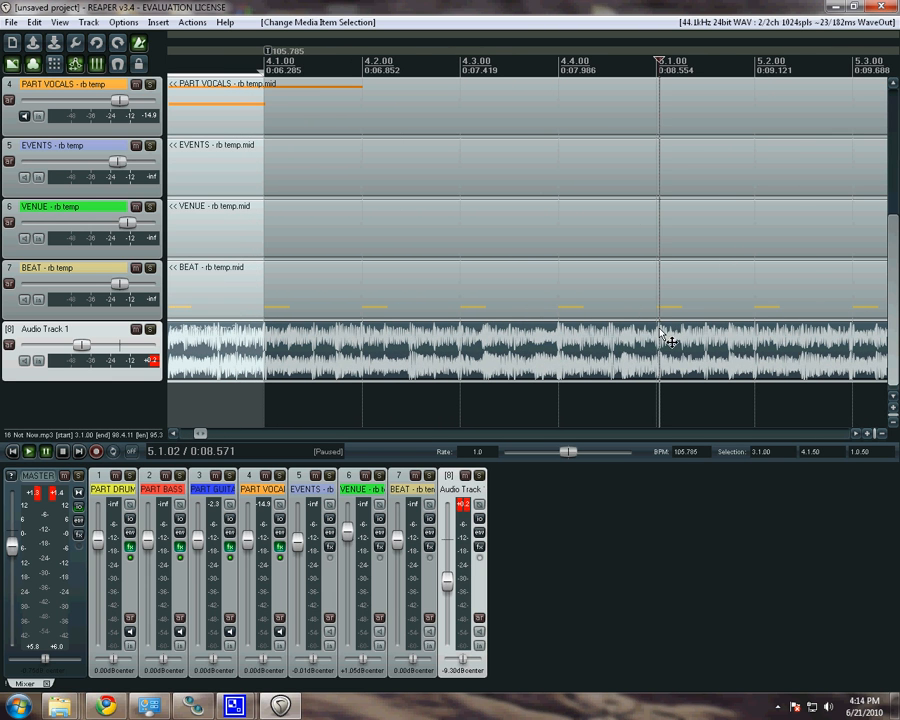
pyautogui.click(659, 333)
pyautogui.hotkey('alt', 'shift', 'c')
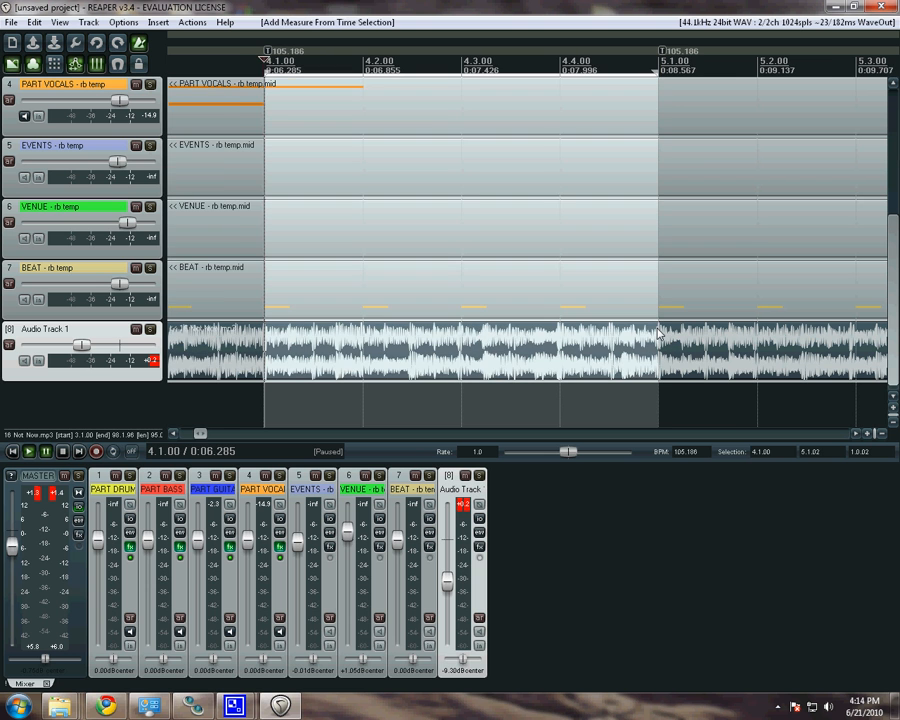
# - Switch to Windows Explorer and open the Desktop folder of the COMPANY-3784F9C user profile in Documents and Settings on Local Disk (D:)
pyautogui.click(239, 62)
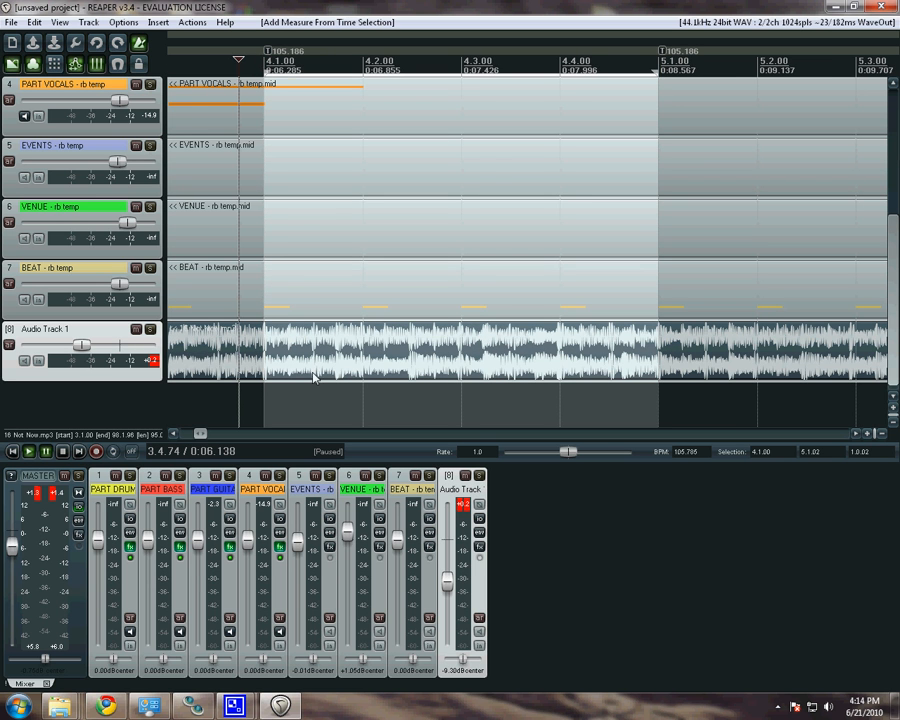
pyautogui.moveTo(200, 433); pyautogui.dragTo(177, 440)
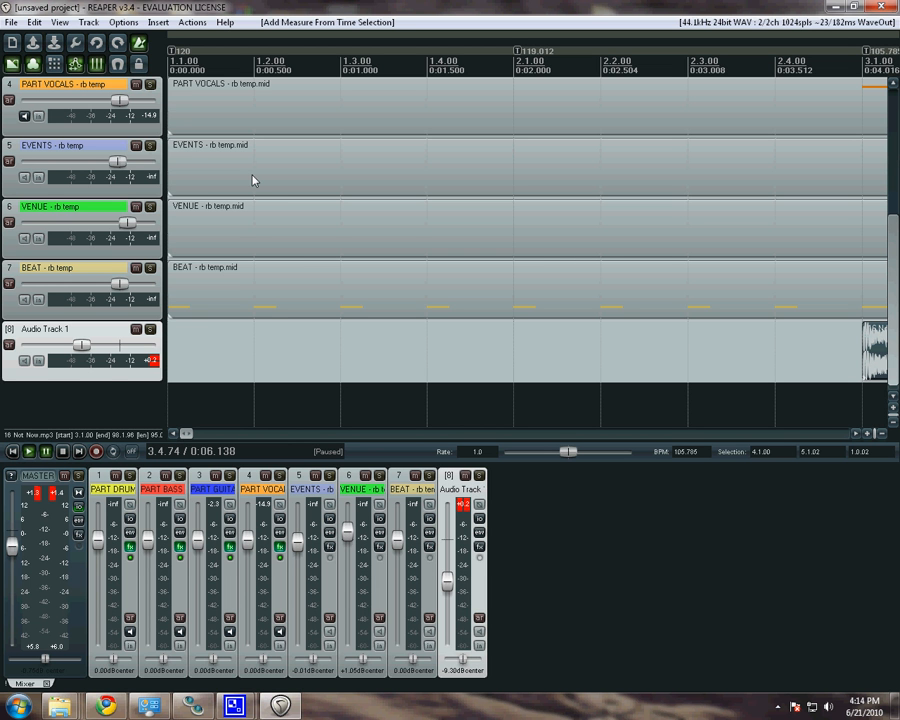
pyautogui.click(60, 706)
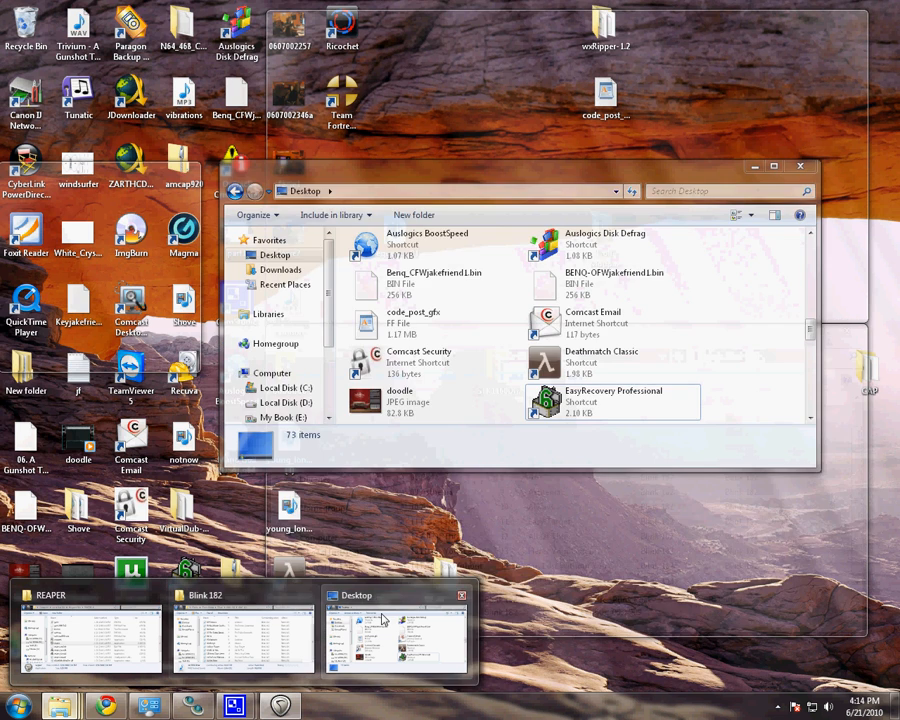
pyautogui.click(395, 630)
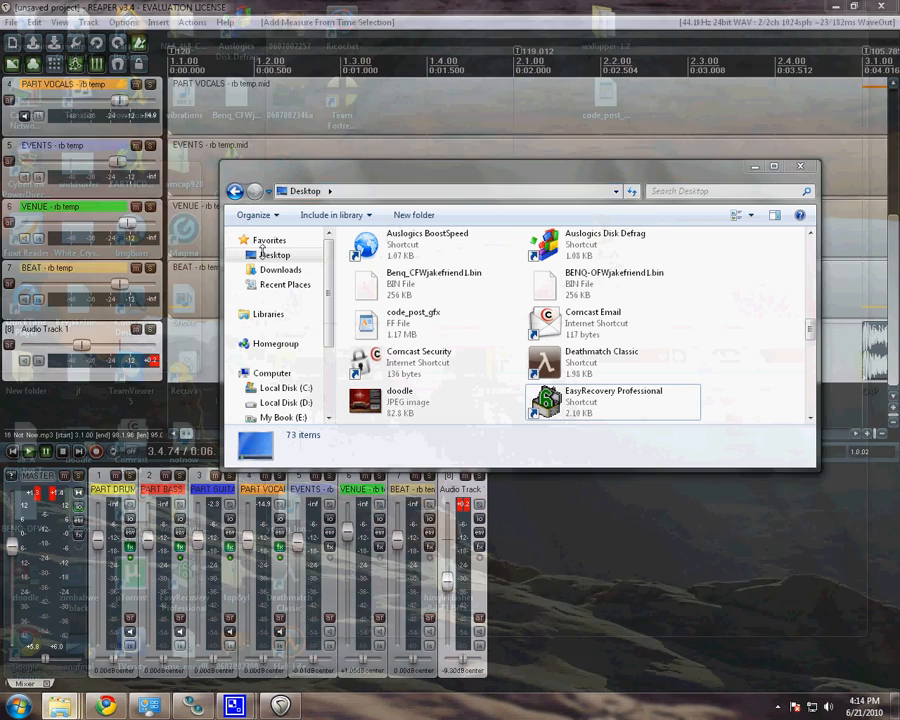
pyautogui.click(268, 390)
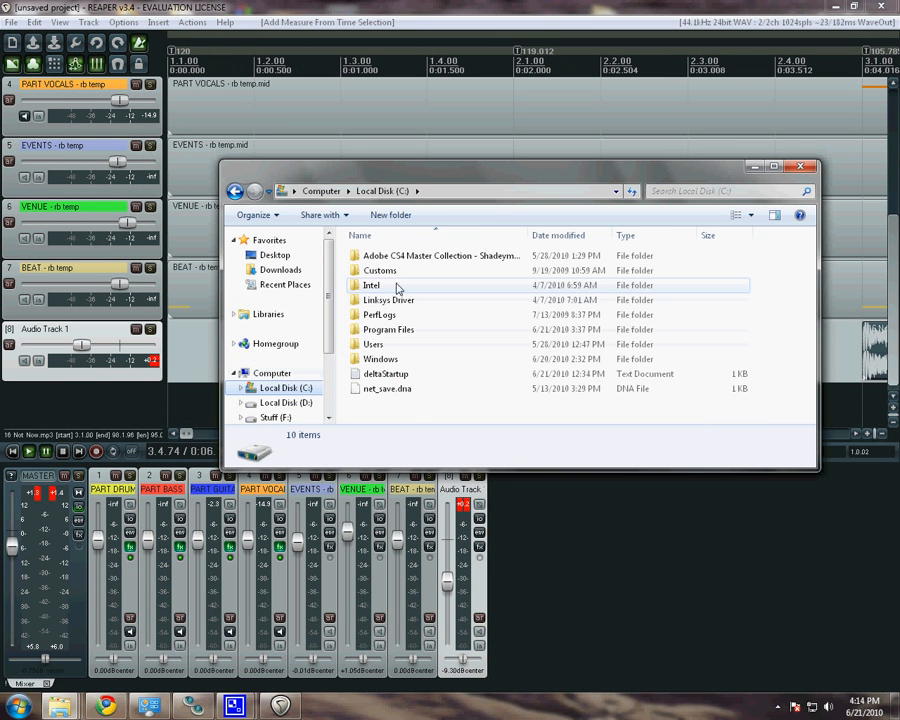
pyautogui.click(262, 402)
pyautogui.doubleClick(418, 316)
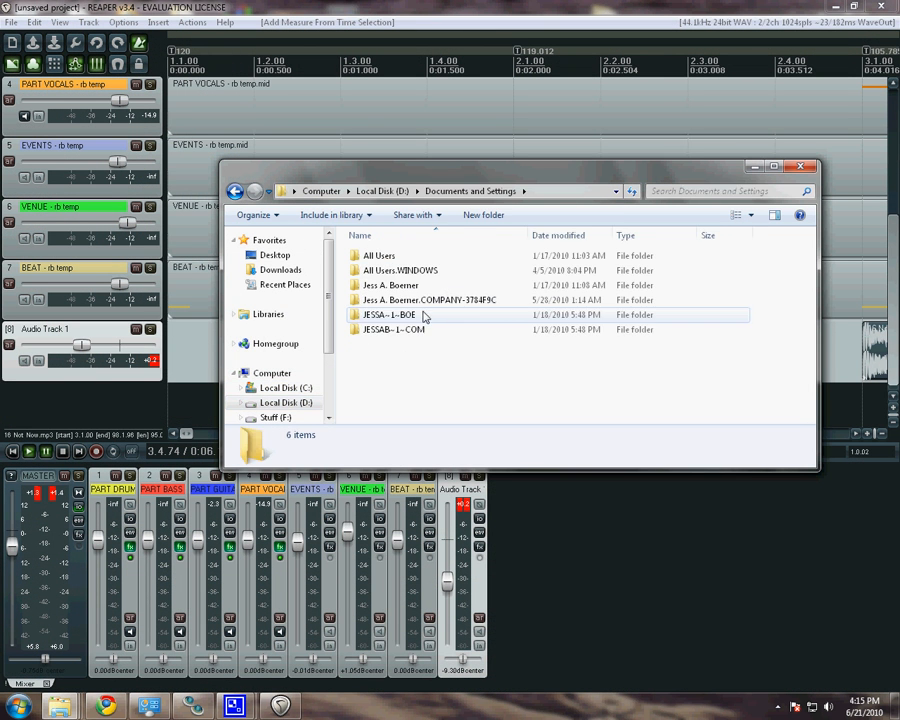
pyautogui.doubleClick(392, 302)
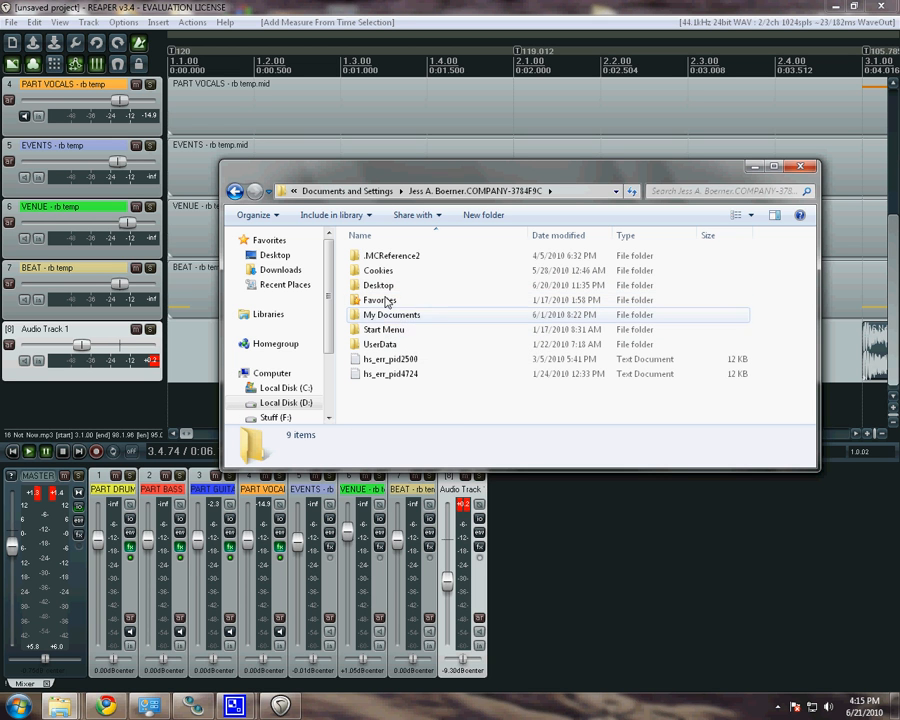
pyautogui.doubleClick(383, 287)
pyautogui.scroll(-1, 418, 370)
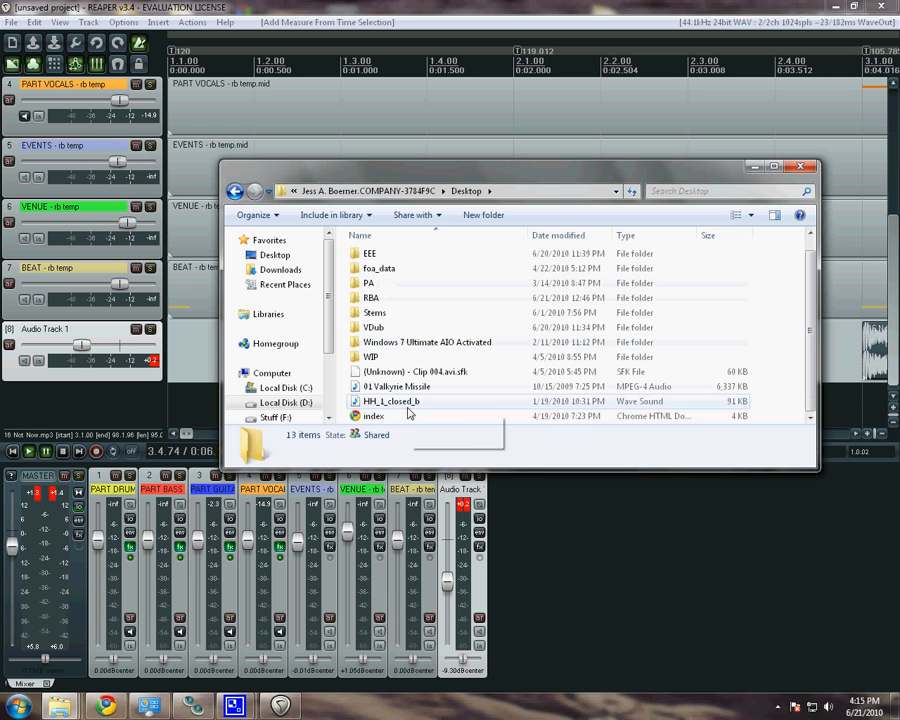
# - Insert HH_1_closed_b.wav at the start of Audio Track 1 in the REAPER project
pyautogui.click(410, 402)
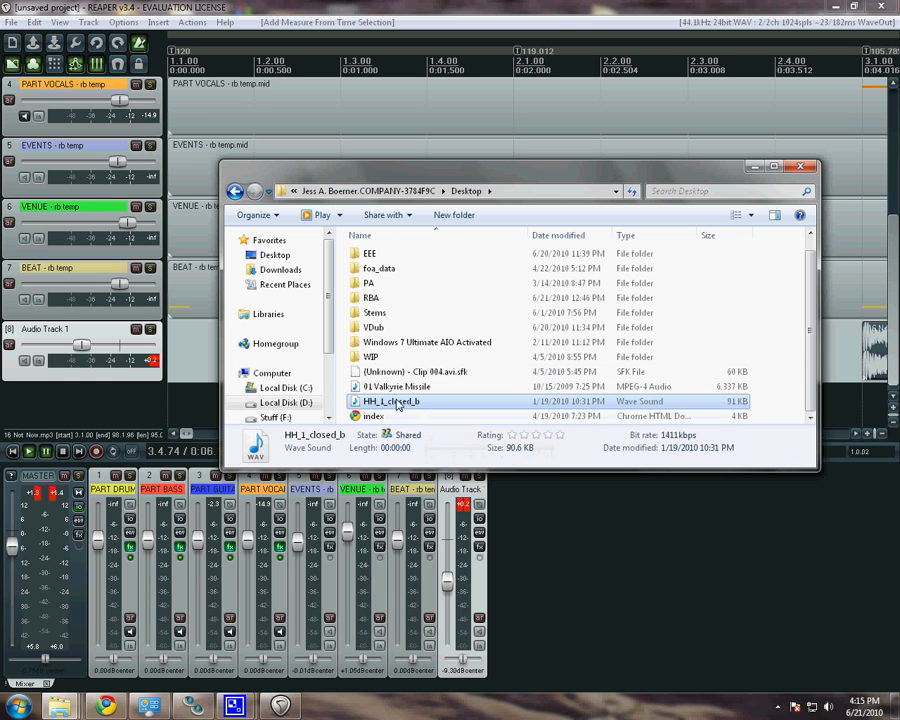
pyautogui.moveTo(421, 410); pyautogui.dragTo(174, 376)
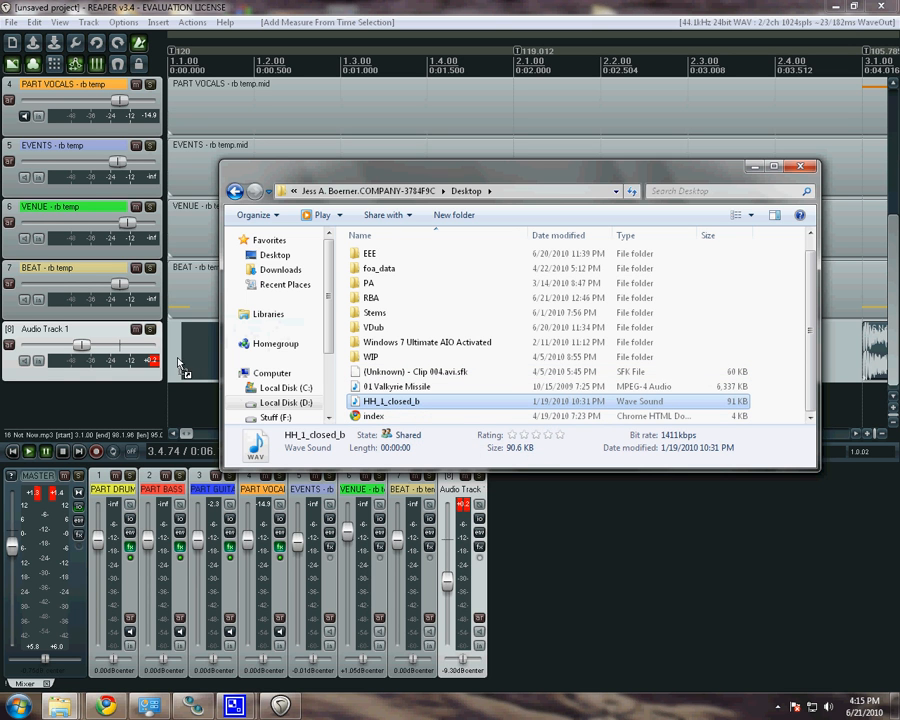
pyautogui.click(175, 418)
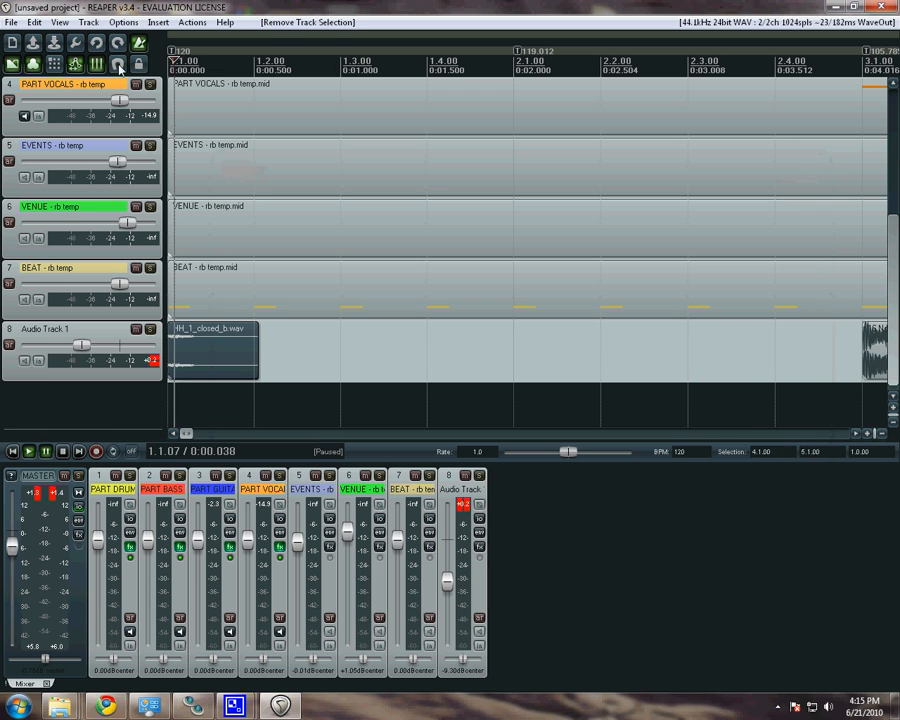
# - Turn snapping on and the metronome off, and play the hi-hat sample from the start of the project
pyautogui.click(170, 64)
pyautogui.press('Return')
pyautogui.press('Return')
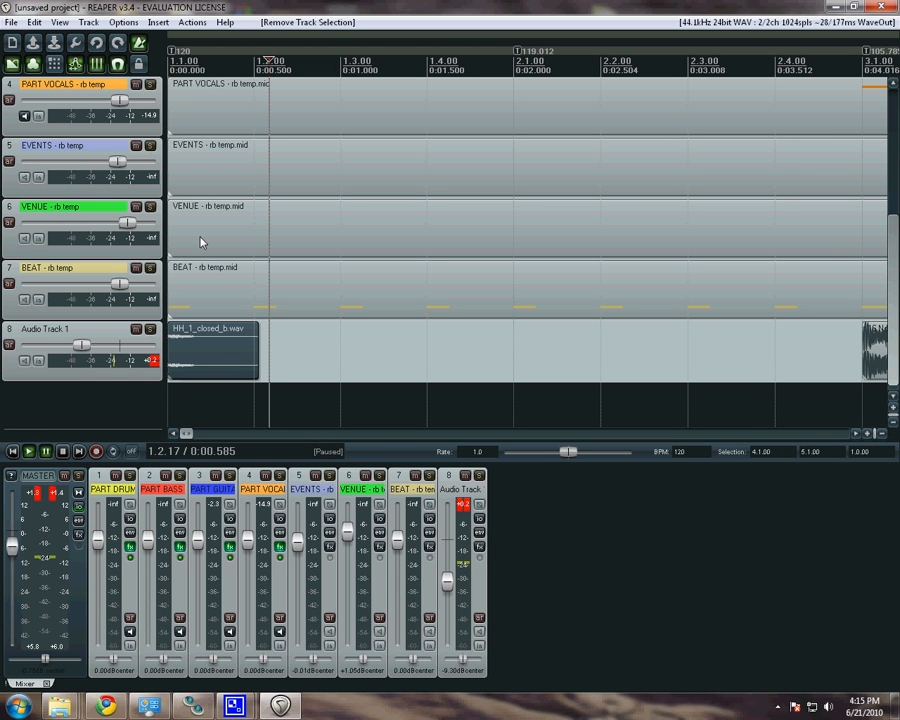
pyautogui.click(140, 46)
pyautogui.moveTo(165, 64); pyautogui.dragTo(167, 64)
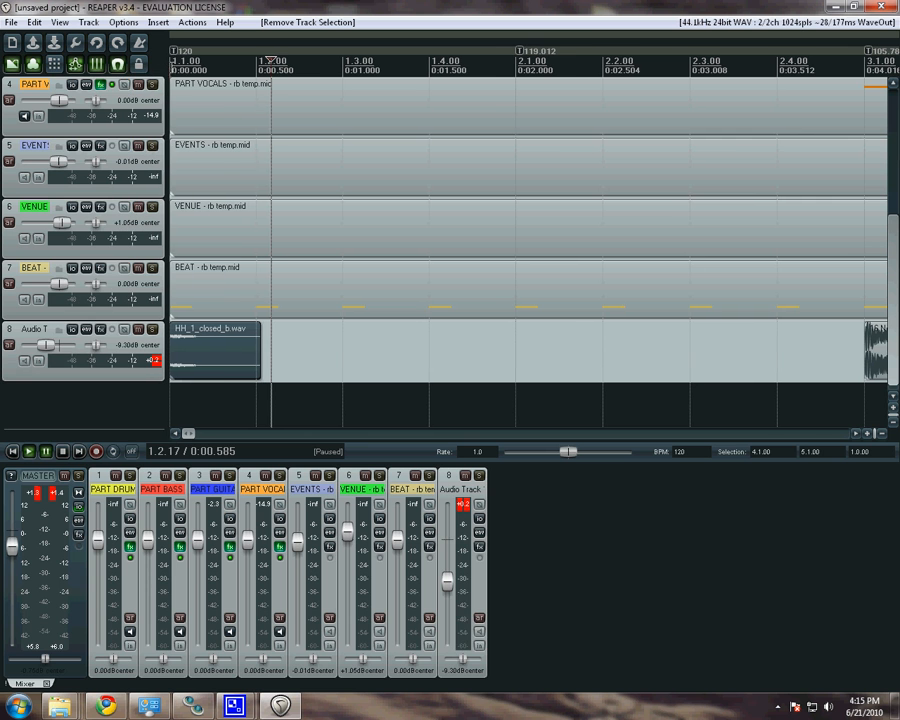
pyautogui.click(171, 65)
pyautogui.press('Return')
pyautogui.press('Return')
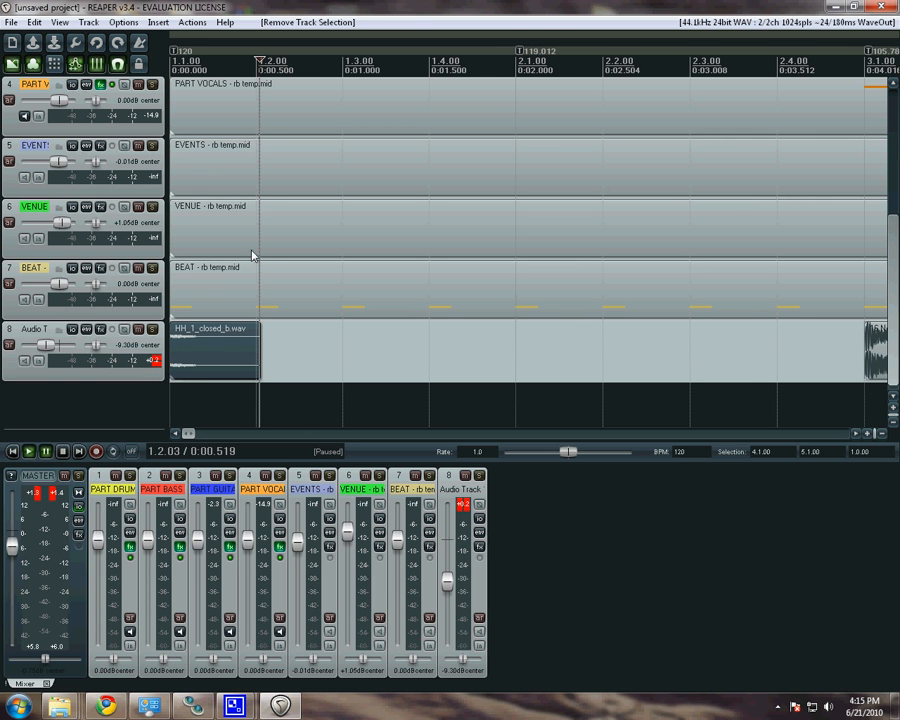
# - Copy the hi-hat sample on Audio Track 1 to 1.3.00 and 2.1.00
pyautogui.click(214, 346)
pyautogui.press('Right')
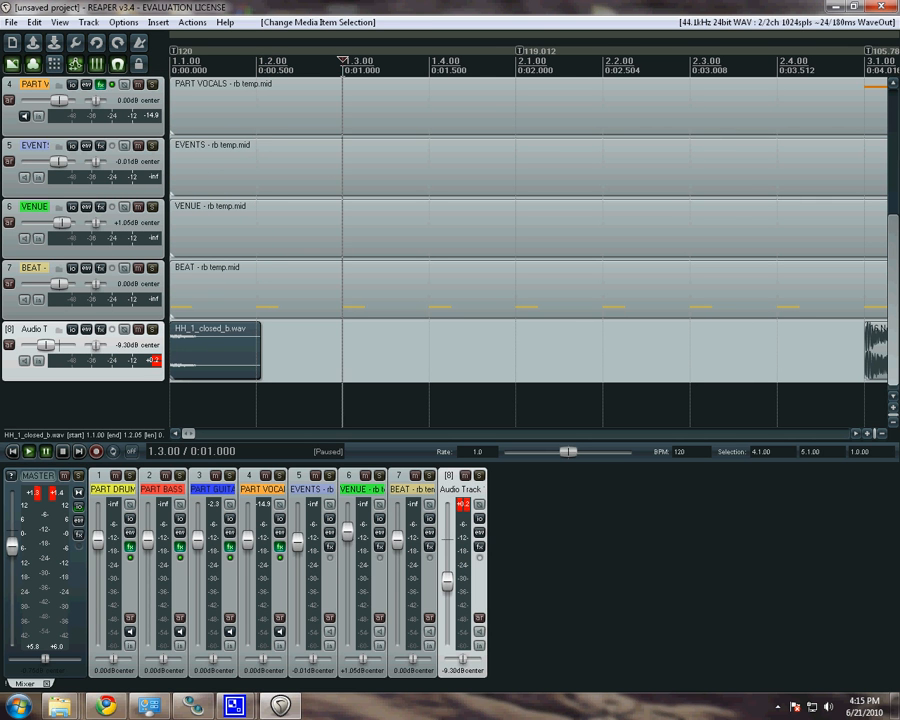
pyautogui.hotkey('ctrl', 'v')
pyautogui.press('Right')
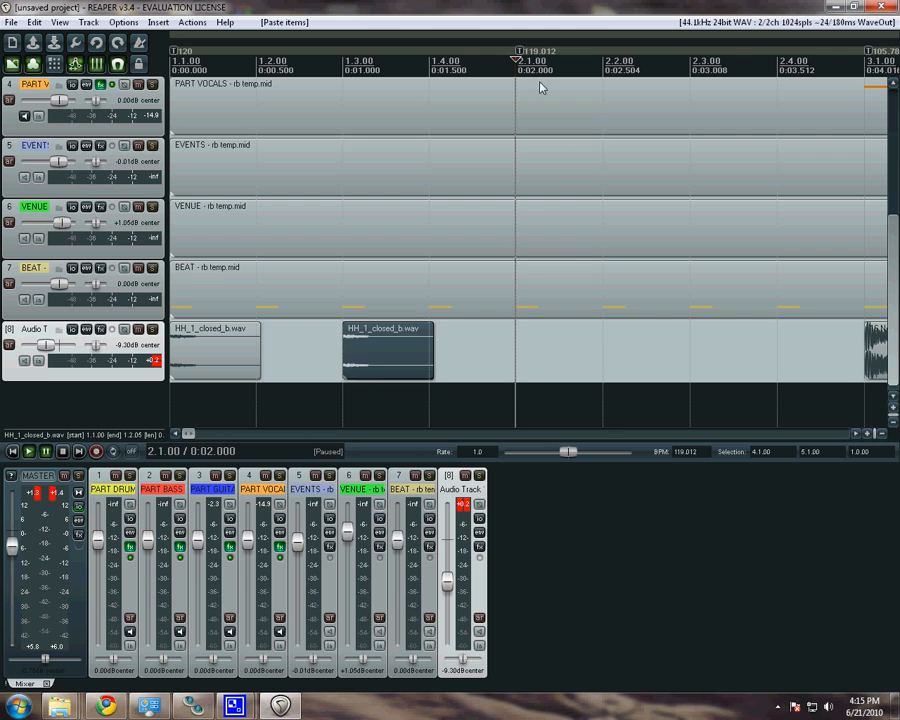
pyautogui.hotkey('ctrl', 'v')
# - Trim the hi-hat item at 2.1.00 to end at 2.2.00 and paste copies at 2.2.00, 2.3.00 and 2.4.00
pyautogui.moveTo(604, 353); pyautogui.dragTo(578, 351)
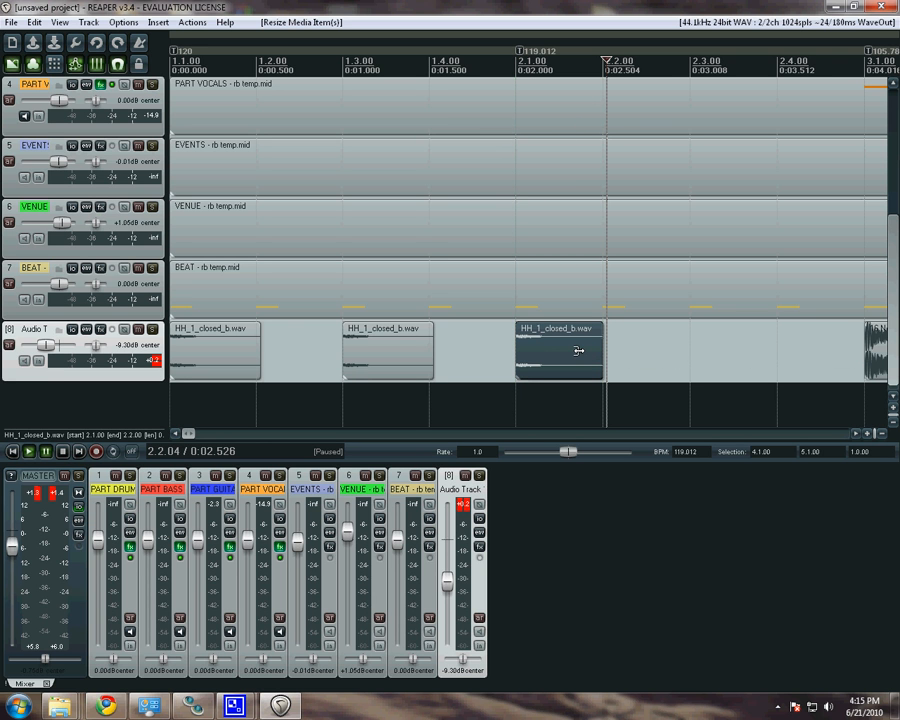
pyautogui.click(598, 67)
pyautogui.hotkey('ctrl', 'v')
pyautogui.hotkey('ctrl', 'v')
pyautogui.hotkey('ctrl', 'v')
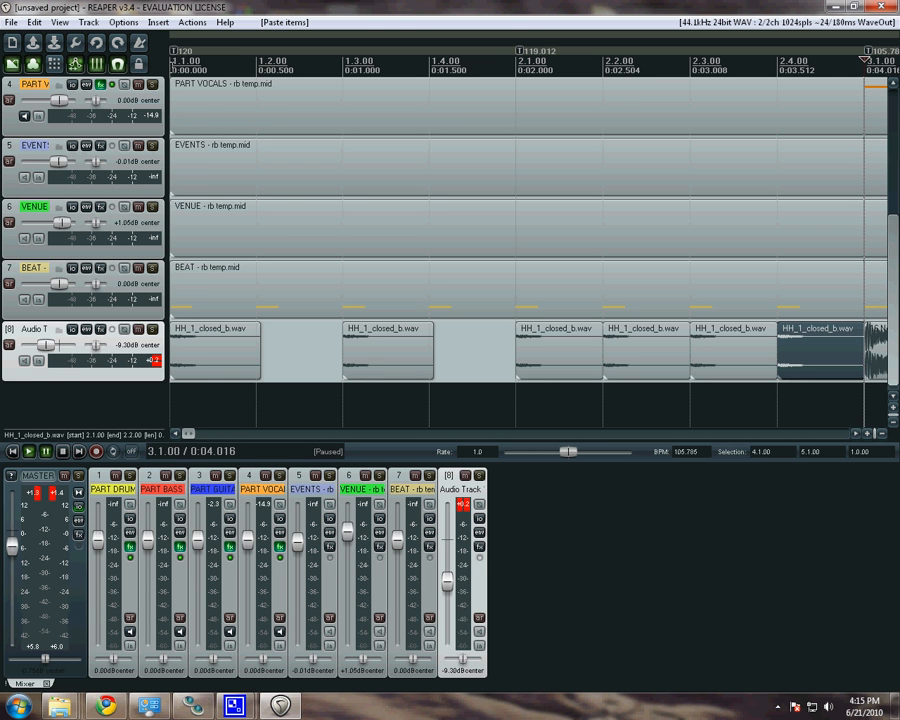
# - Play the project from its start to check the hi-hat count-in against the song, pause in measure 5, and review the opening measures
pyautogui.press('Home')
pyautogui.press('space')
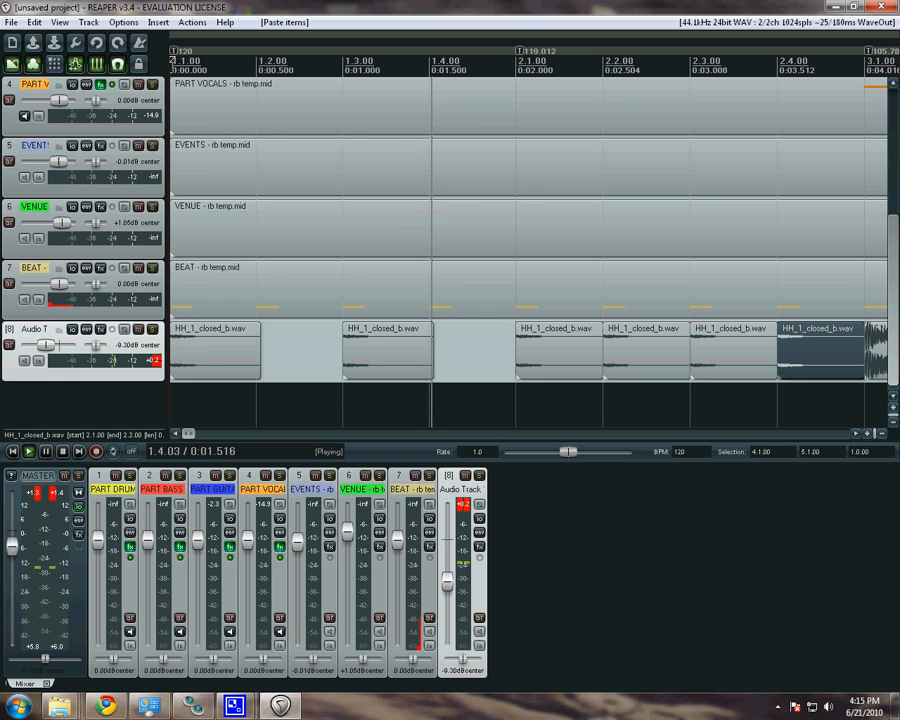
pyautogui.press('space')
pyautogui.press('space')
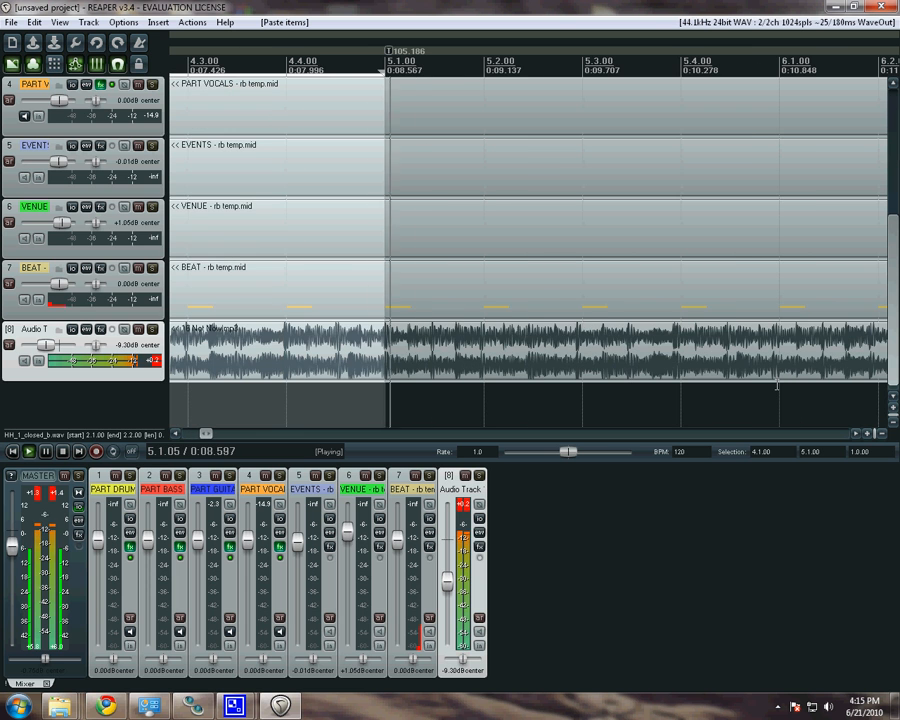
pyautogui.press('Return')
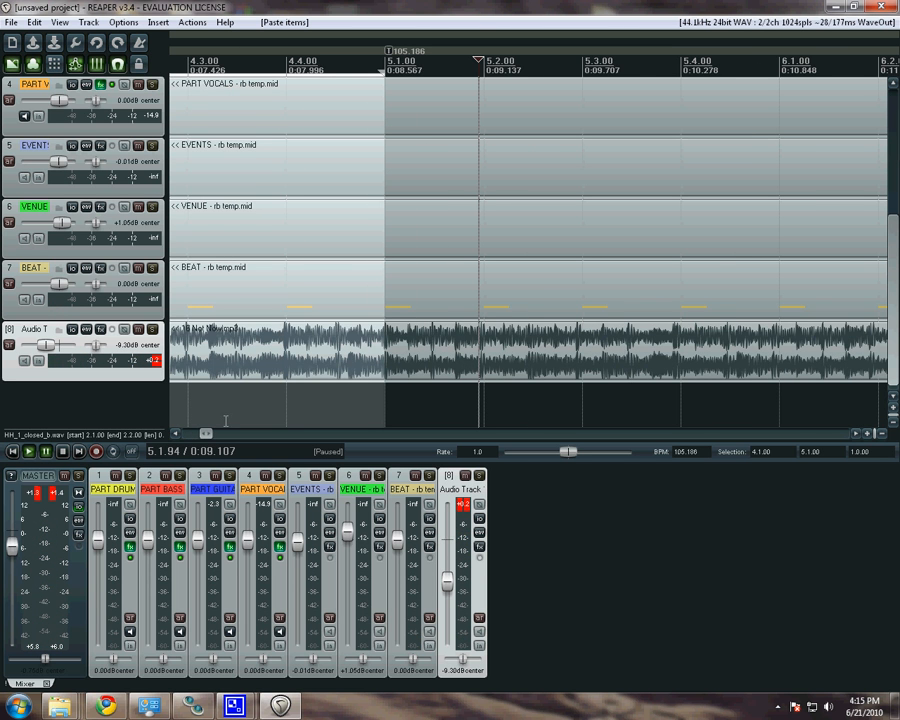
pyautogui.moveTo(208, 437); pyautogui.dragTo(187, 439)
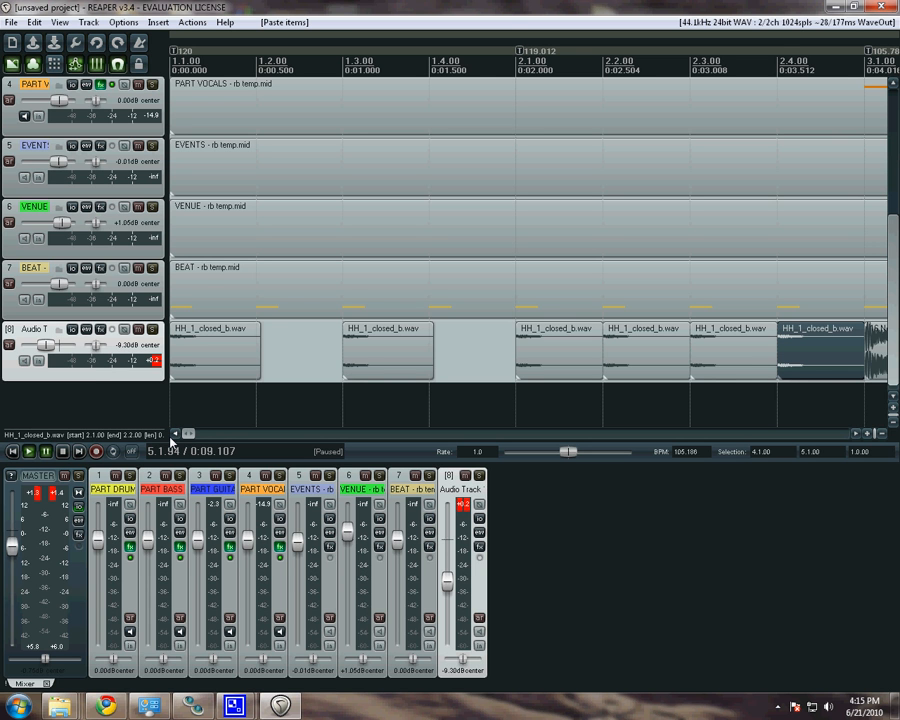
pyautogui.moveTo(857, 436); pyautogui.dragTo(857, 436)
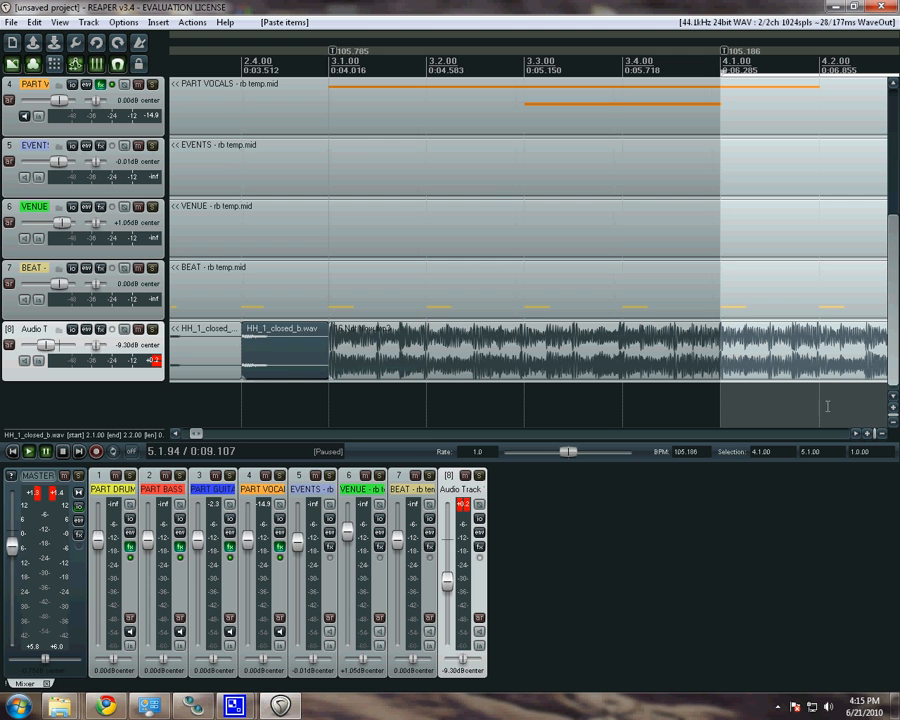
# - Play the song from 3.1.00 to check its beats against the grid, pausing before measure 4
pyautogui.click(331, 64)
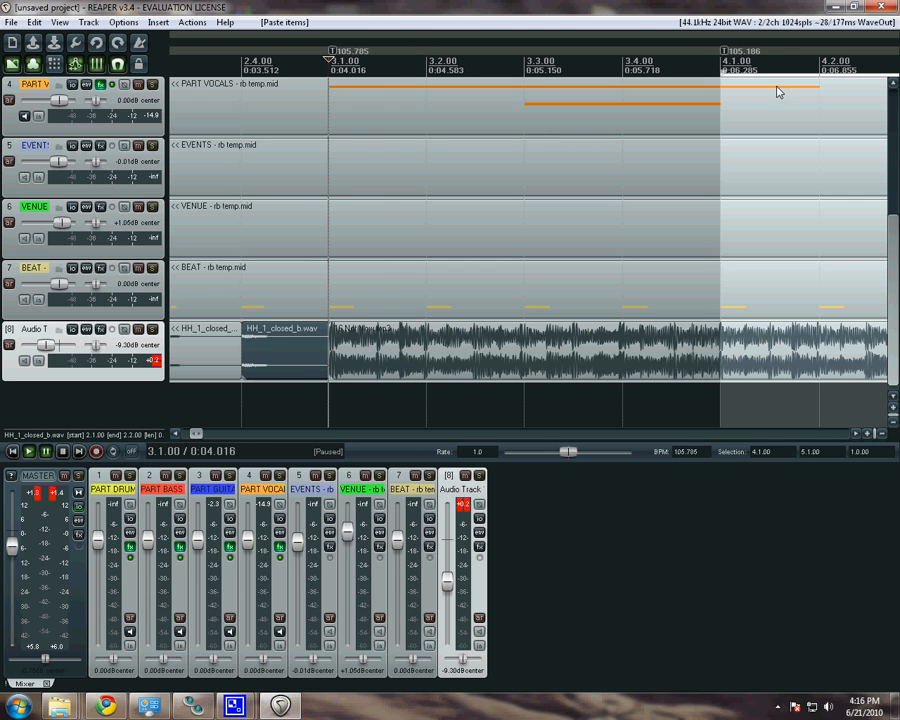
pyautogui.press('space')
pyautogui.click(857, 434)
pyautogui.click(857, 434)
pyautogui.click(857, 434)
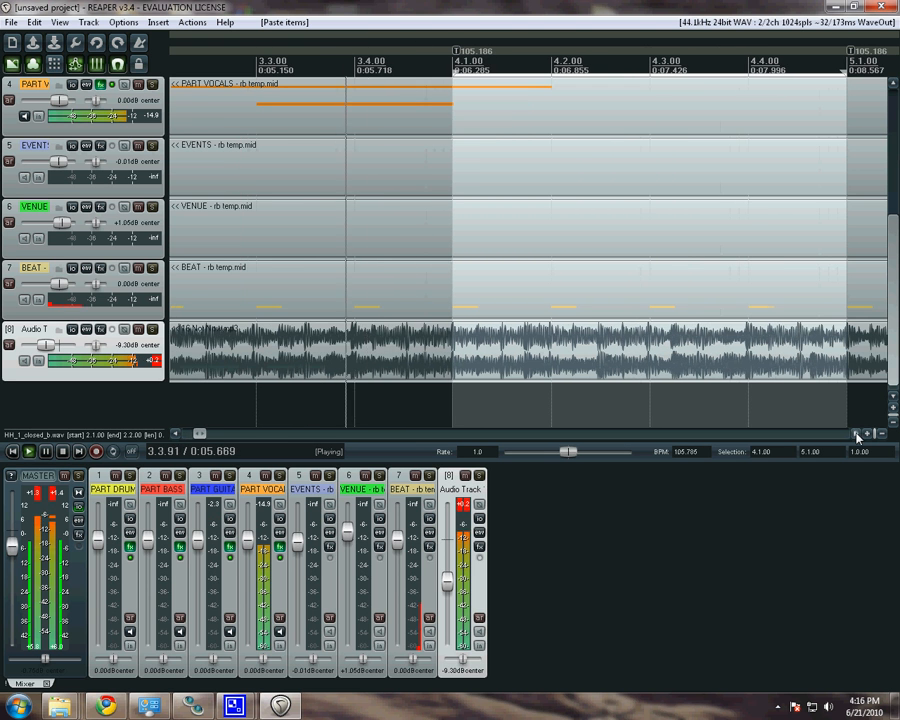
pyautogui.press('space')
pyautogui.click(857, 434)
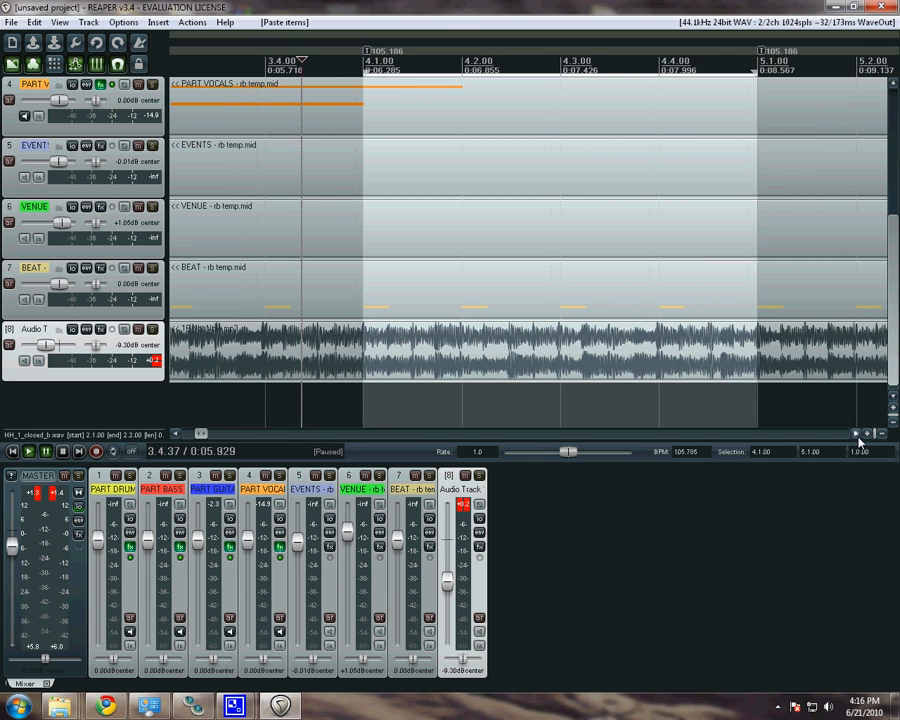
# - Play the song from 4.4.00 through measure 5 and pause just after the start of measure 6
pyautogui.click(857, 434)
pyautogui.click(857, 434)
pyautogui.click(214, 62)
pyautogui.press('space')
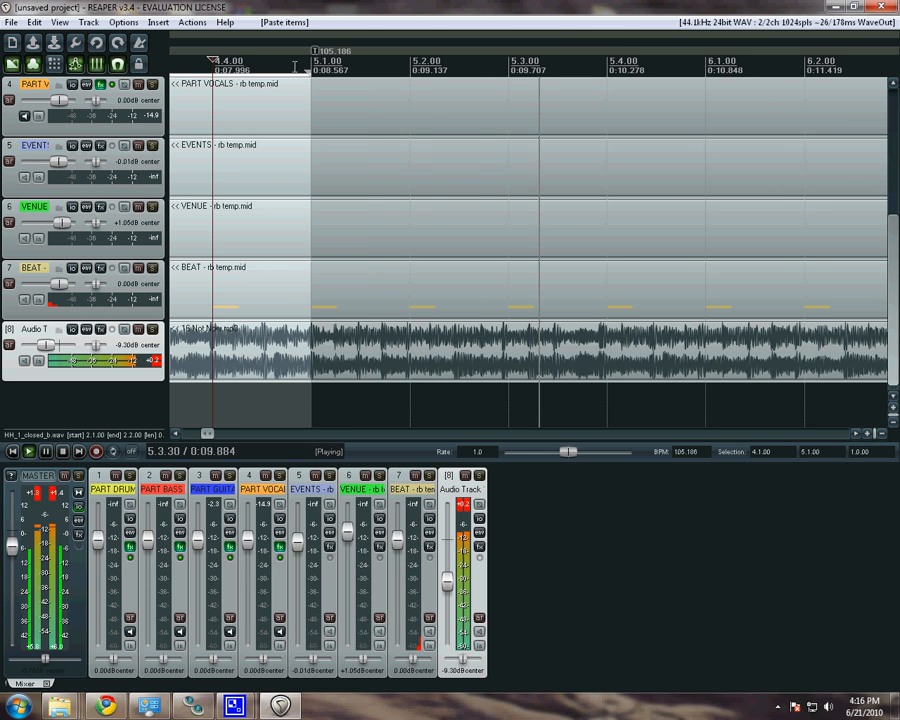
pyautogui.hotkey('ctrl', 'space')
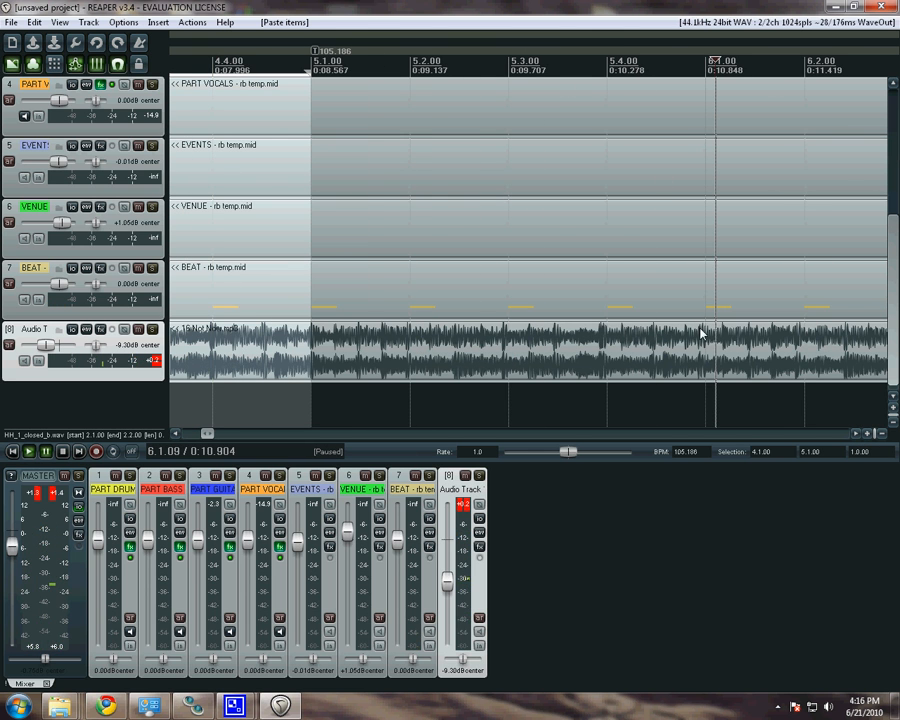
# - Turn snapping off and create measure 5 from a time selection running from 5.1.00 to the audio downbeat at 0:10.820
pyautogui.click(702, 342)
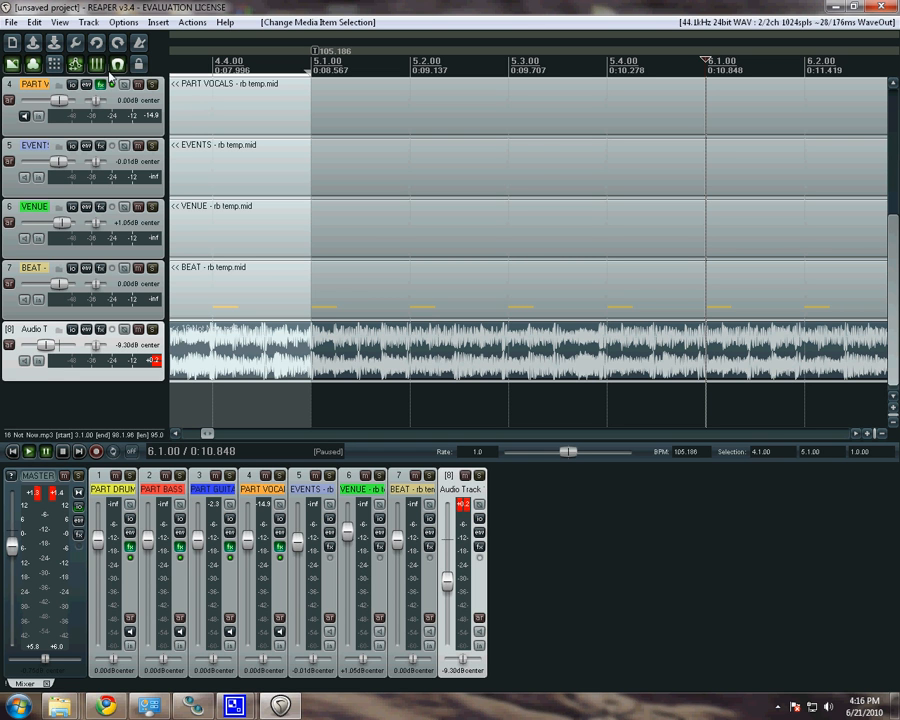
pyautogui.click(701, 334)
pyautogui.click(700, 334)
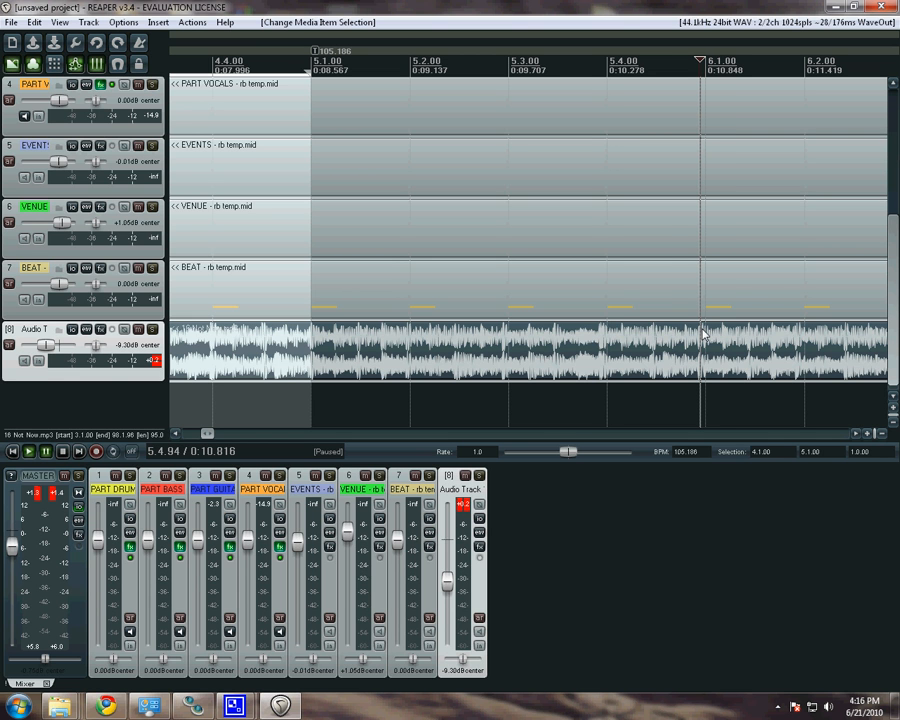
pyautogui.click(703, 334)
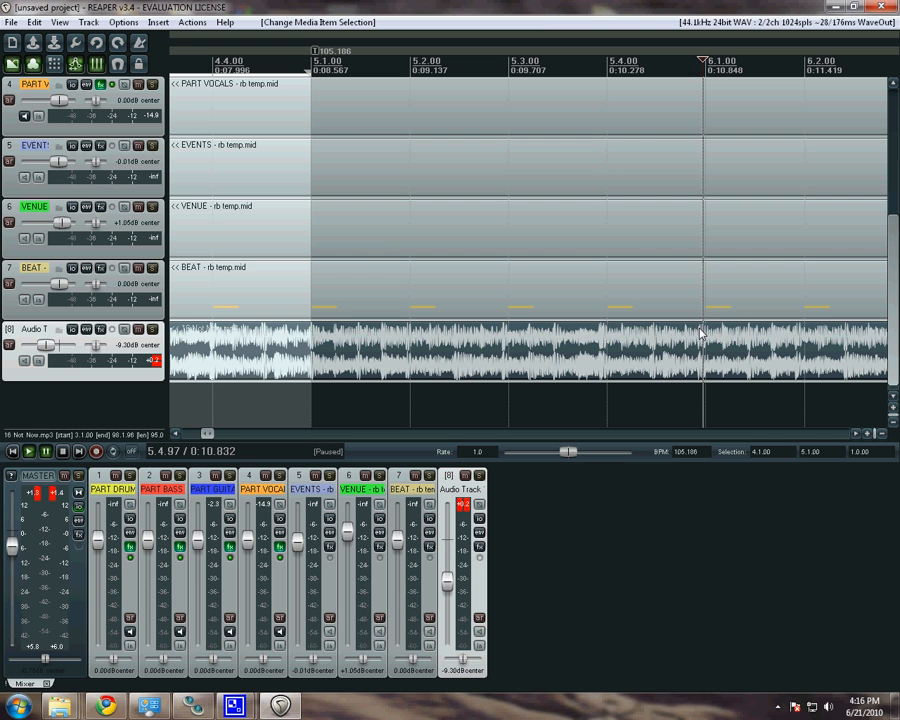
pyautogui.click(701, 334)
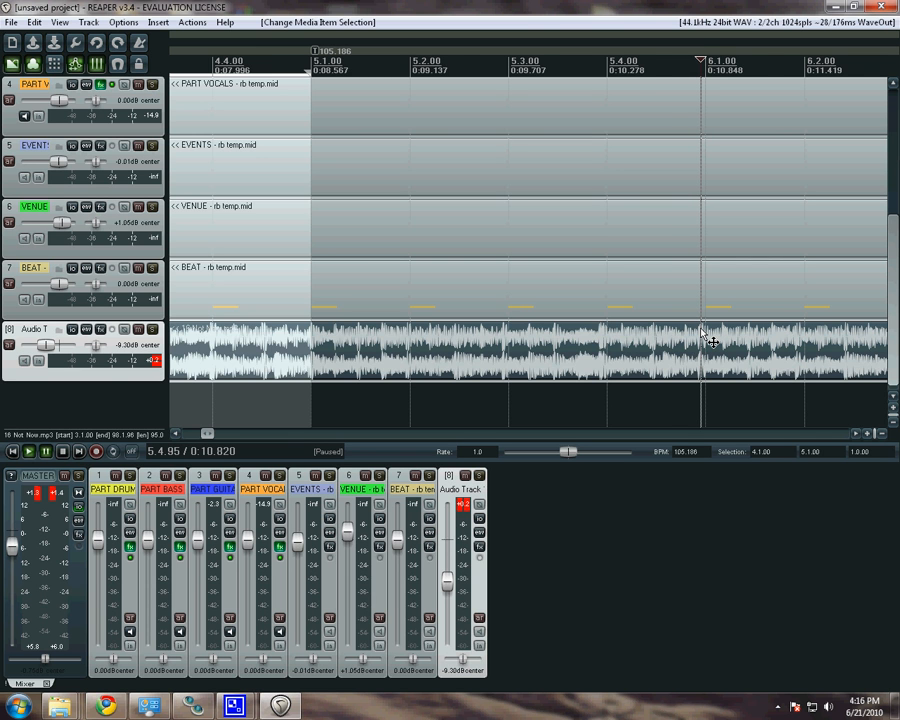
pyautogui.hotkey('alt', 'shift', 'c')
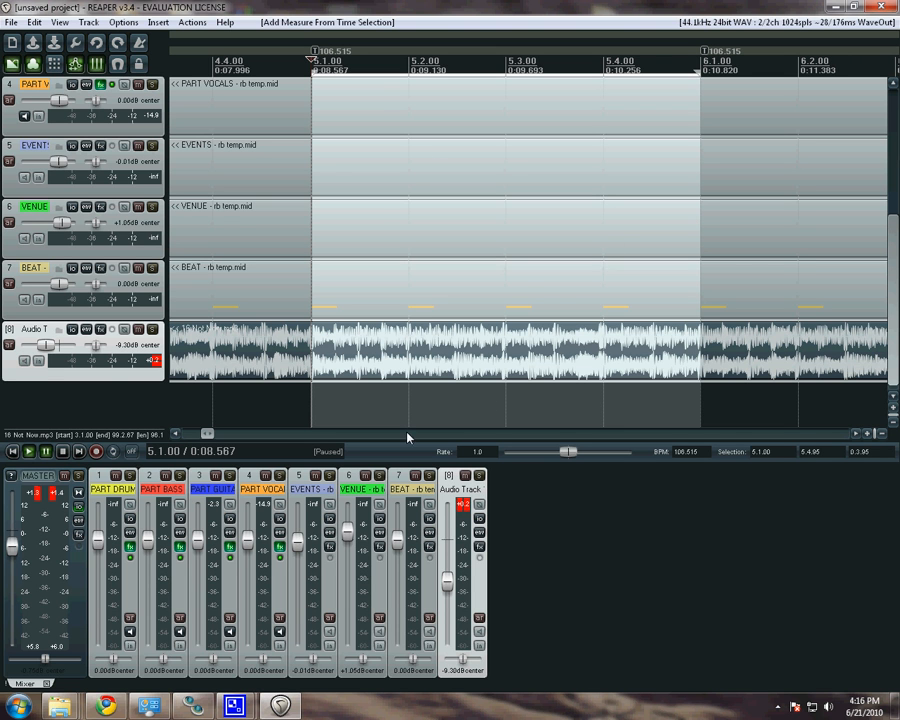
# - Enable the metronome and play from late in measure 4 to check the tempo of measure 5, pausing just after 6.1.00
pyautogui.click(180, 65)
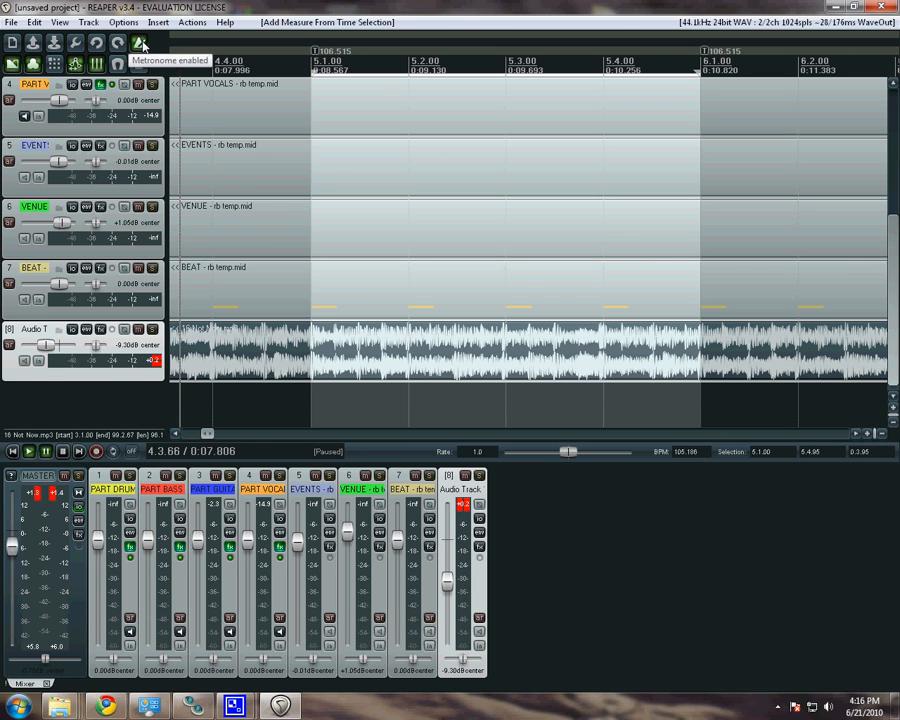
pyautogui.press('space')
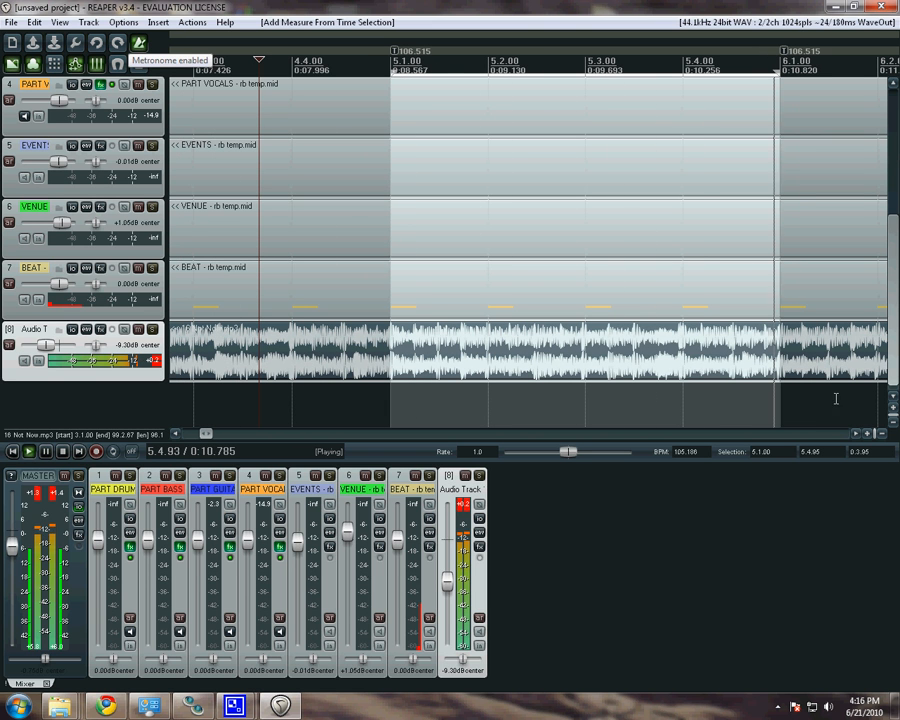
pyautogui.press('space')
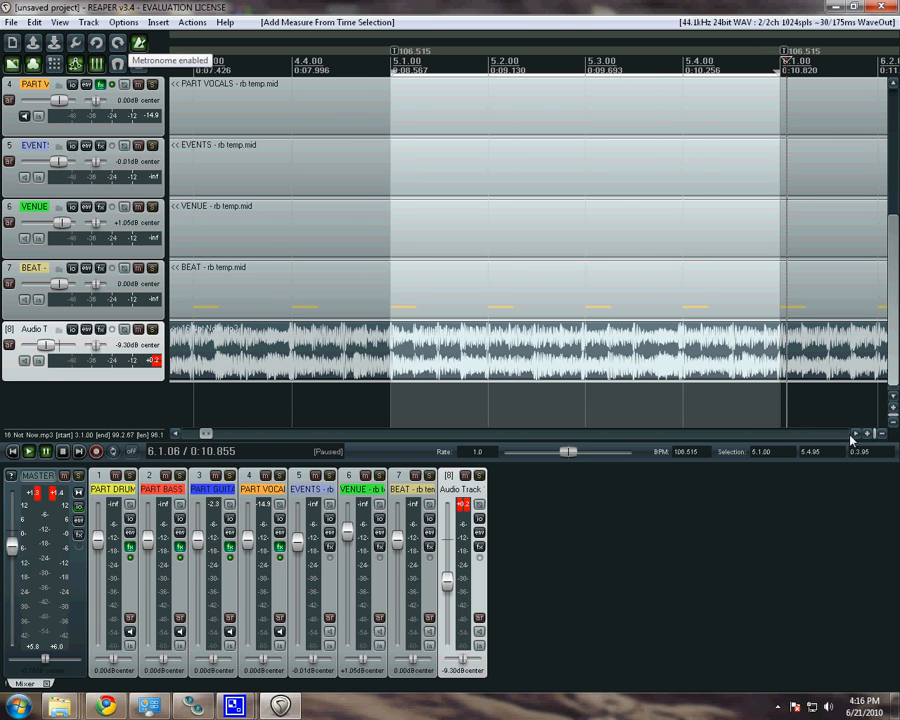
pyautogui.click(855, 436)
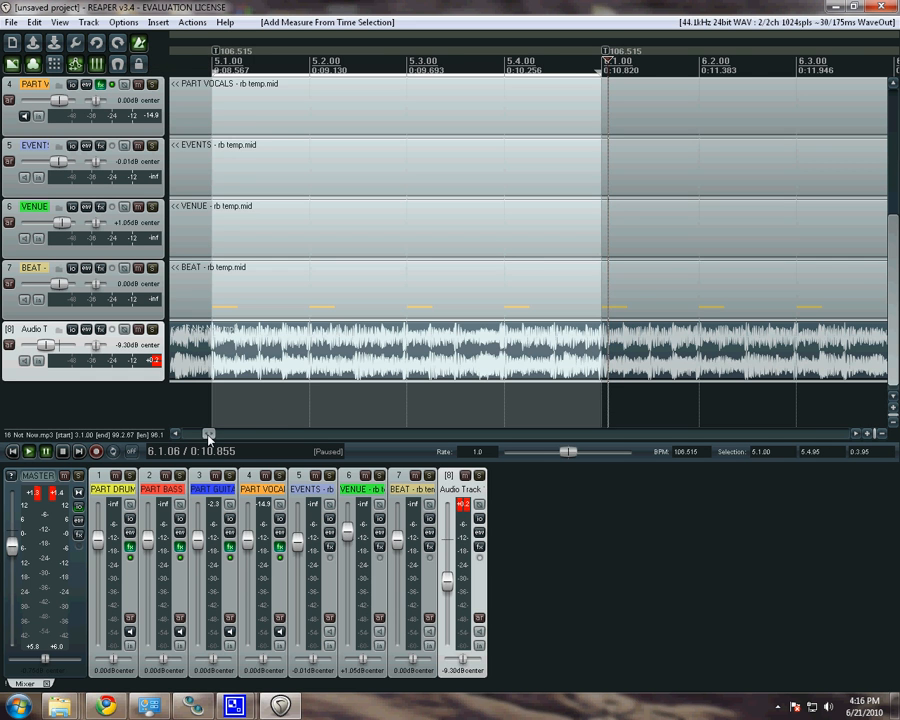
pyautogui.moveTo(208, 436)
pyautogui.mouseDown()
pyautogui.moveTo(225, 436)
pyautogui.moveTo(206, 436)
pyautogui.mouseUp()
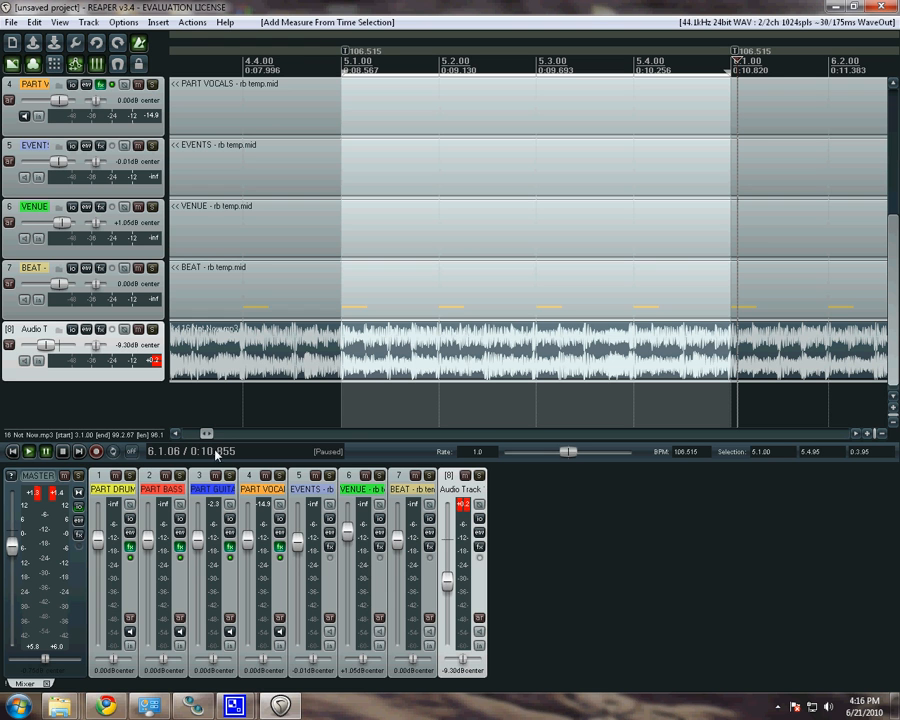
pyautogui.moveTo(234, 706)
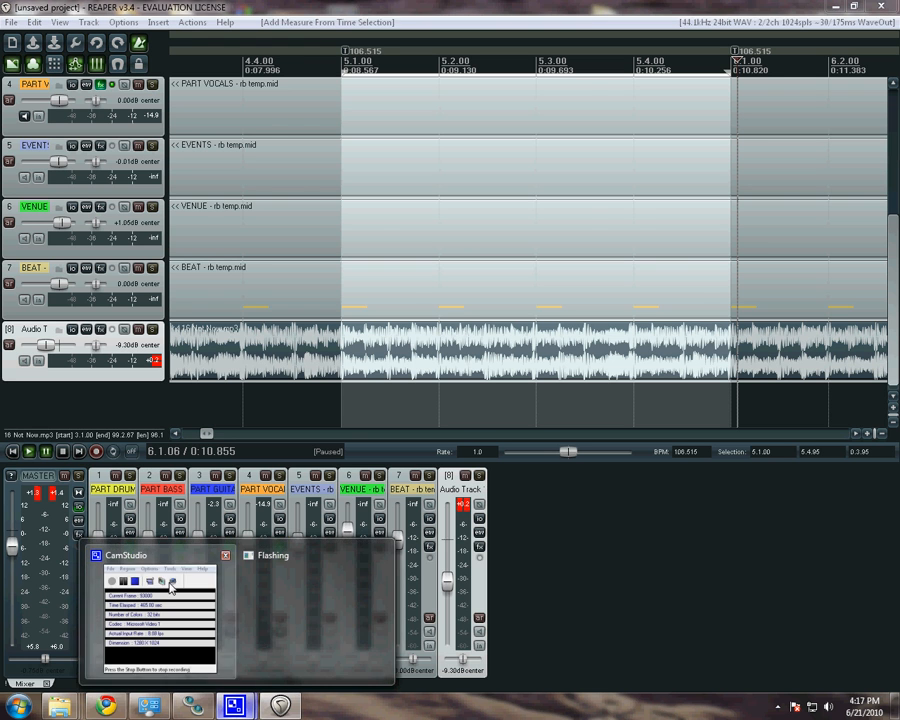